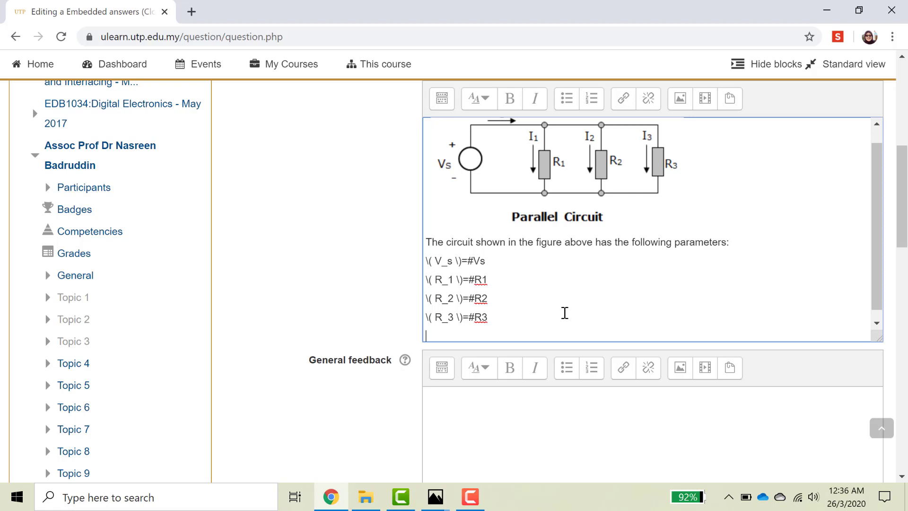
Add the line 'Determine the following values:' and select the \( V_s \) expression for reuse.
type("Determine the following values:")
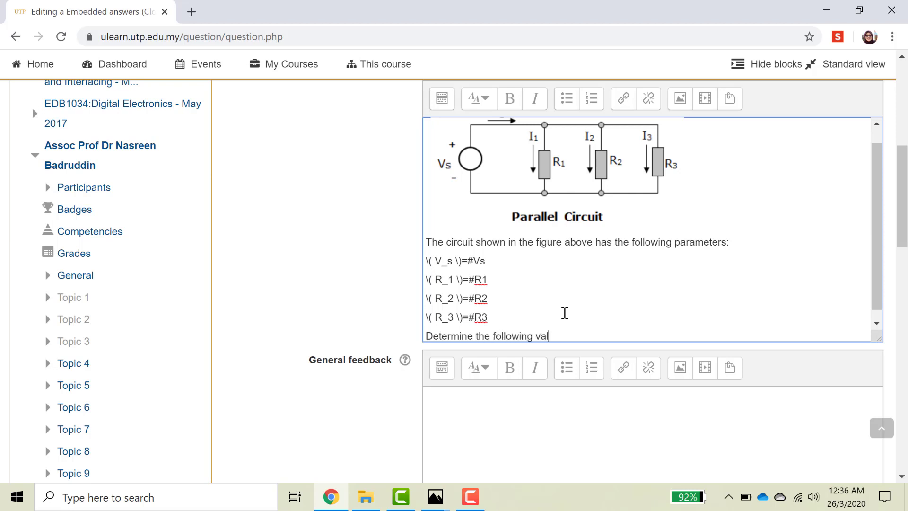
key("Return")
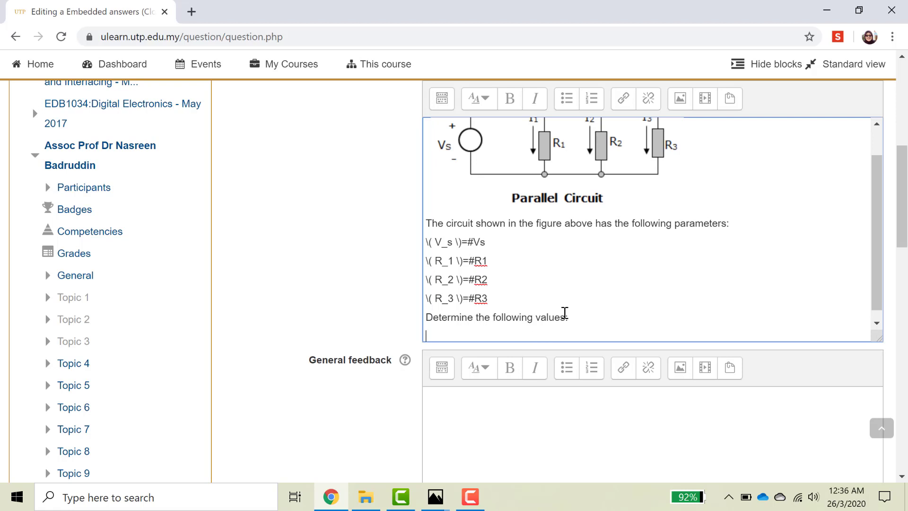
scroll(604, 306, "up", 1)
scroll(604, 304, "down", 1)
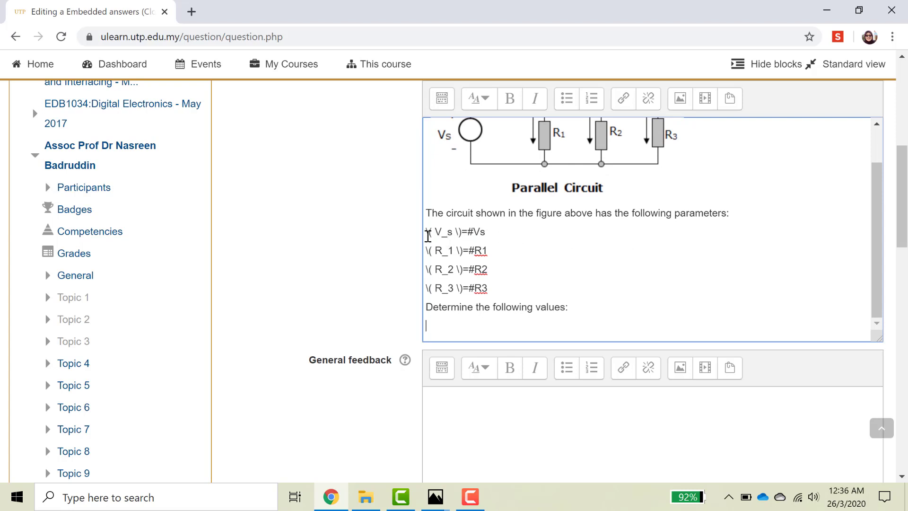
left_click_drag(426, 235, 462, 233)
key("ctrl+c")
Paste the V_s expression on the last line and change it to \( I_1 \).
left_click(444, 327)
key("ctrl+v")
left_click(440, 328)
key("BackSpace")
type("I")
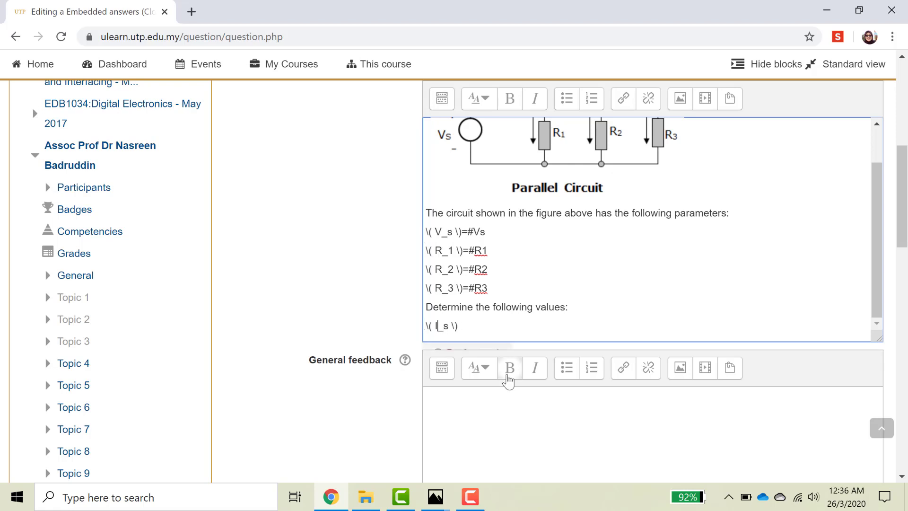
key("Right")
key("Right")
key("BackSpace")
type("1")
Append the answer gap ={1:SHORTANSWER:=#I1} after the I_1 label.
left_click(497, 328)
type("=")
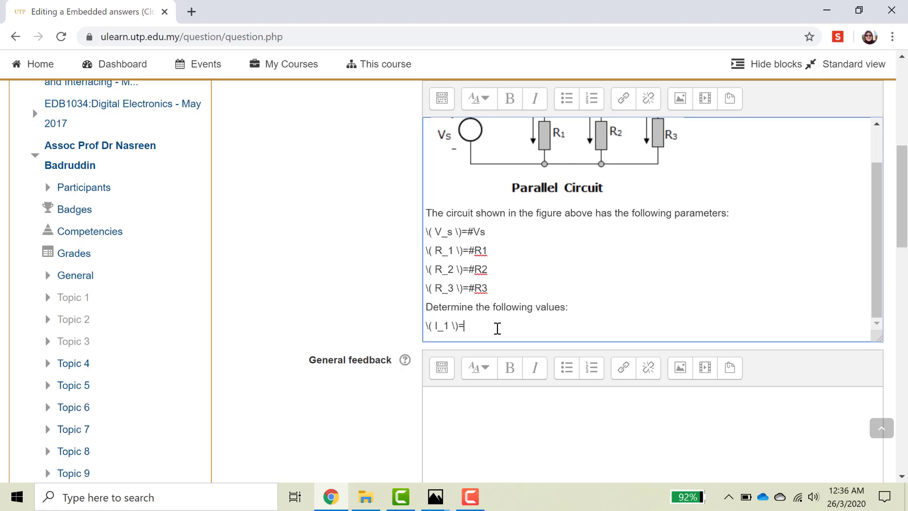
type("{")
type("1:")
type("H")
key("BackSpace")
type("SHORTANSWER:")
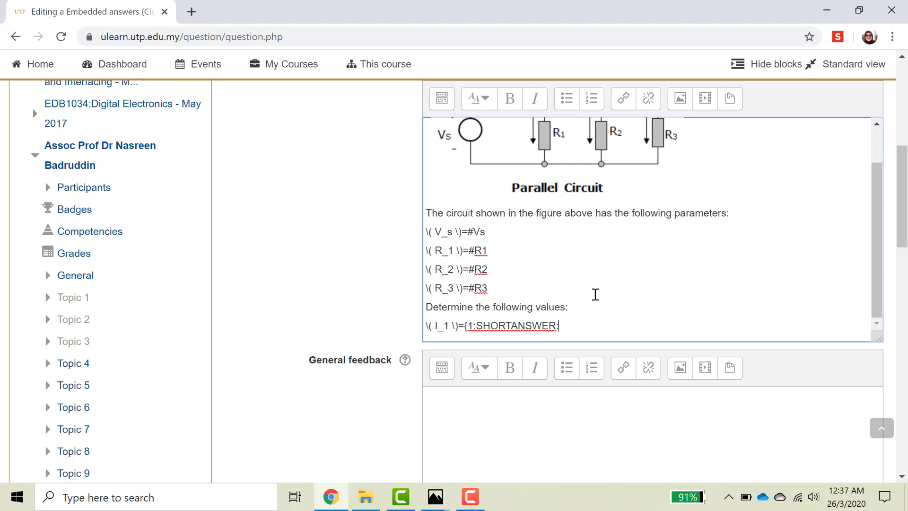
type("=")
type("#I1}")
Save the question with 'Save changes and continue editing'.
scroll(580, 374, "down", 3)
scroll(586, 394, "down", 3)
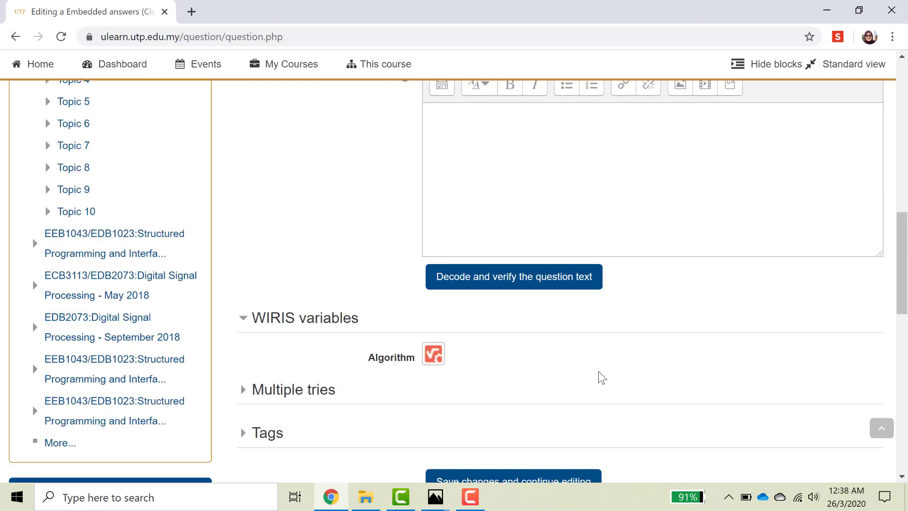
scroll(601, 377, "down", 1)
scroll(607, 412, "up", 3)
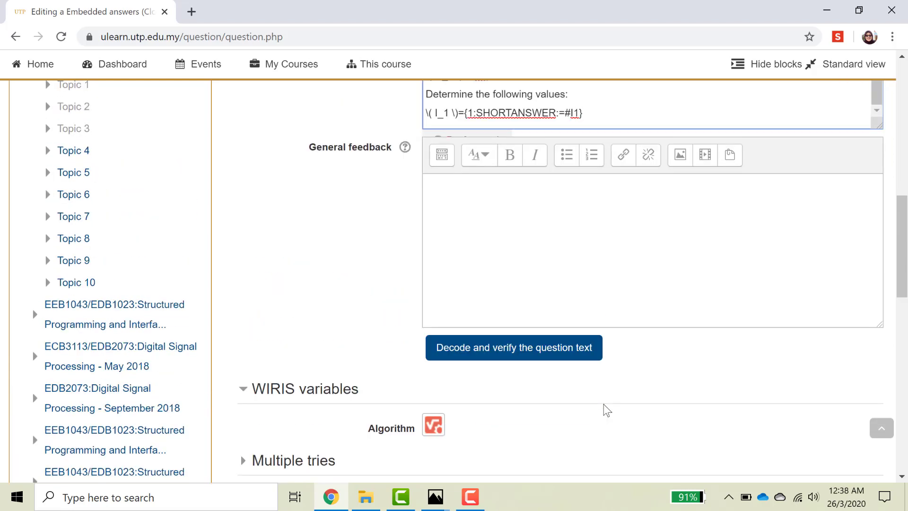
scroll(608, 411, "down", 3)
scroll(608, 410, "up", 6)
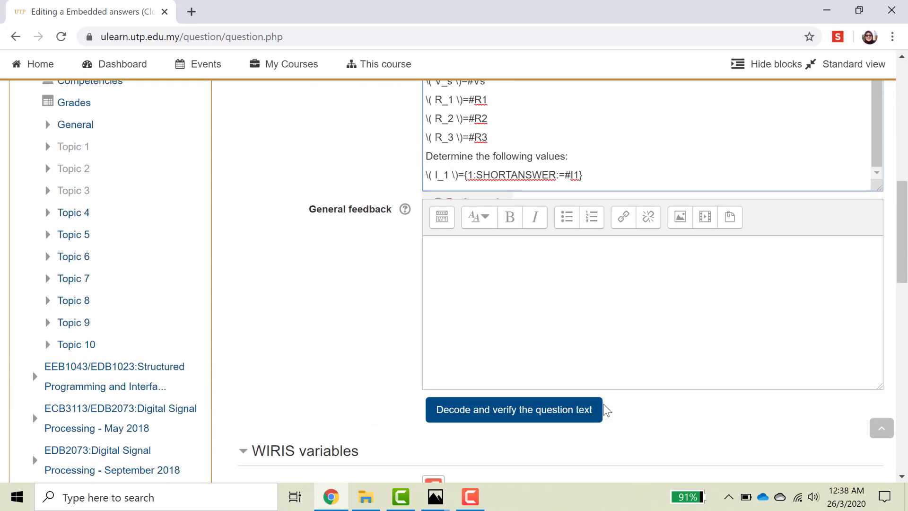
scroll(607, 411, "down", 6)
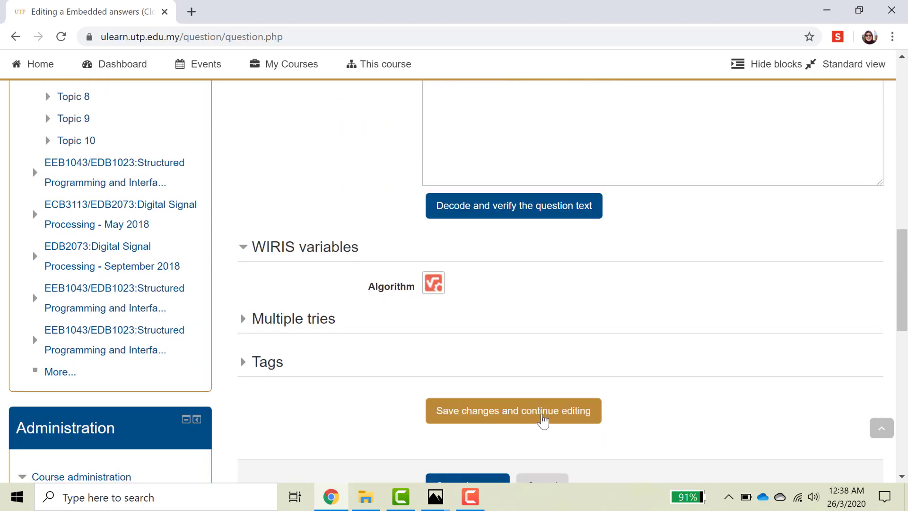
left_click(545, 423)
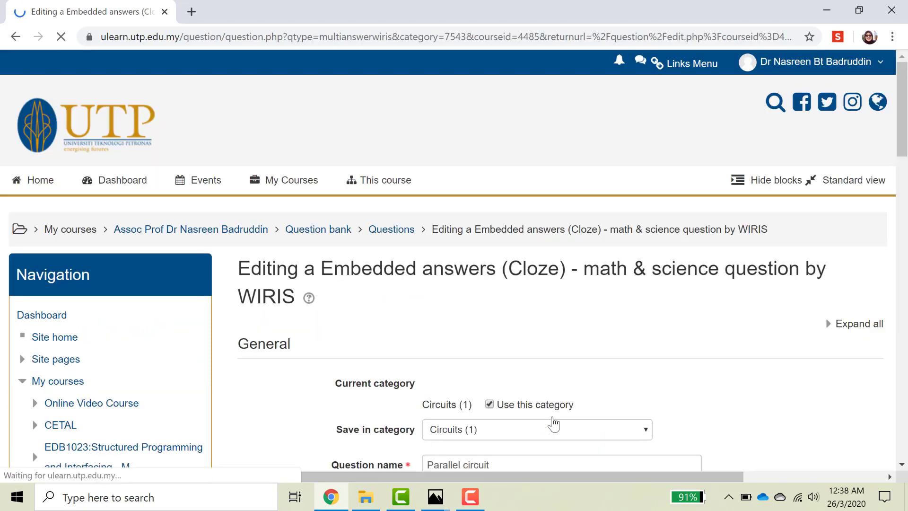
Open the question preview.
scroll(604, 388, "down", 14)
scroll(606, 389, "down", 4)
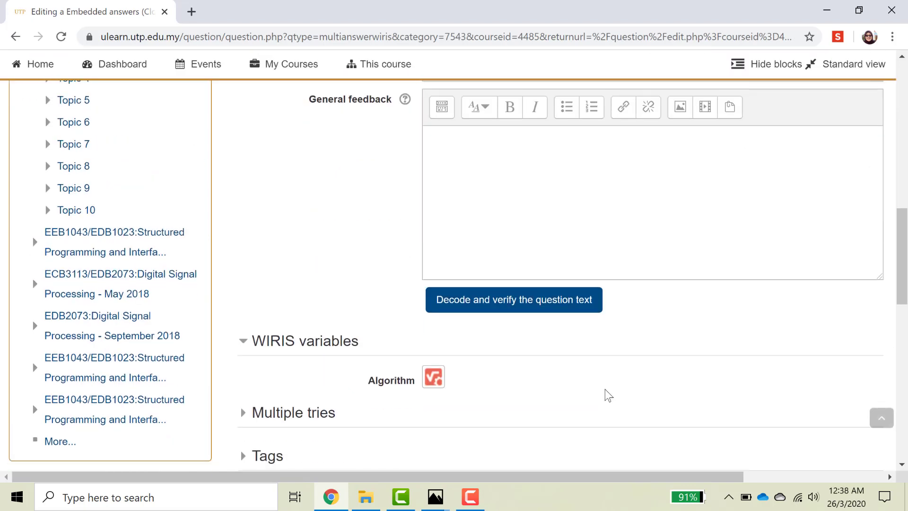
scroll(609, 395, "down", 2)
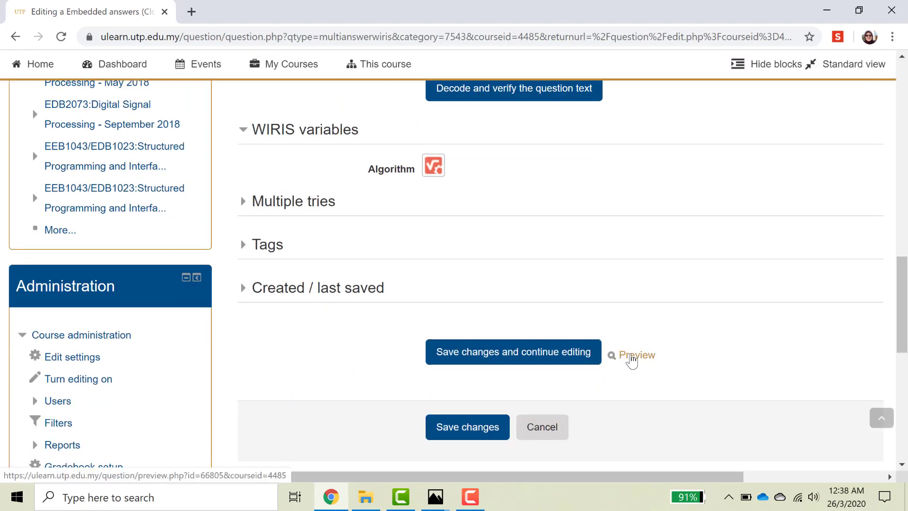
left_click(632, 361)
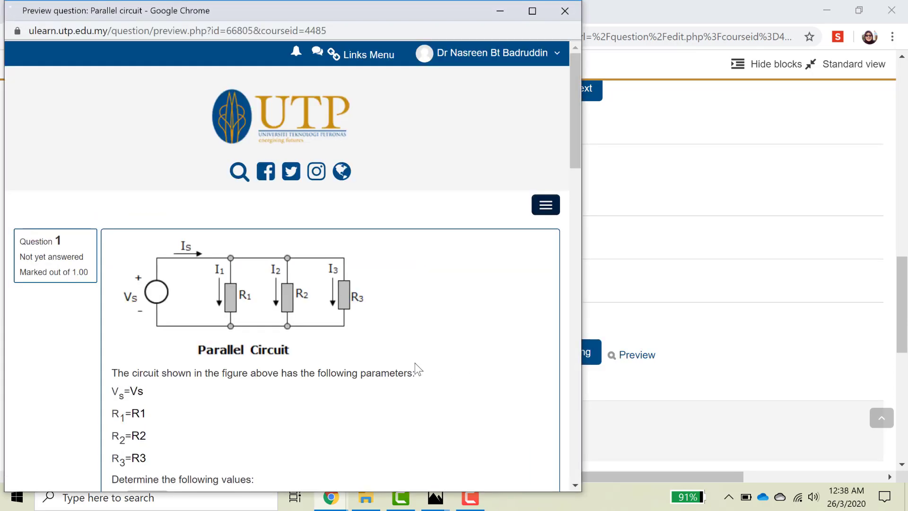
Review the previewed circuit and parameters and focus the empty I1 answer box.
scroll(330, 353, "down", 1)
scroll(286, 359, "down", 1)
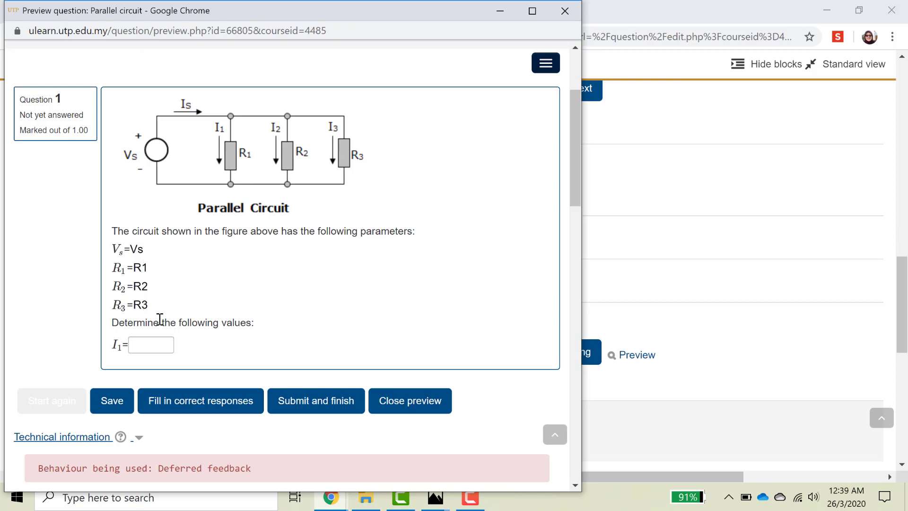
left_click_drag(114, 343, 178, 352)
left_click(143, 348)
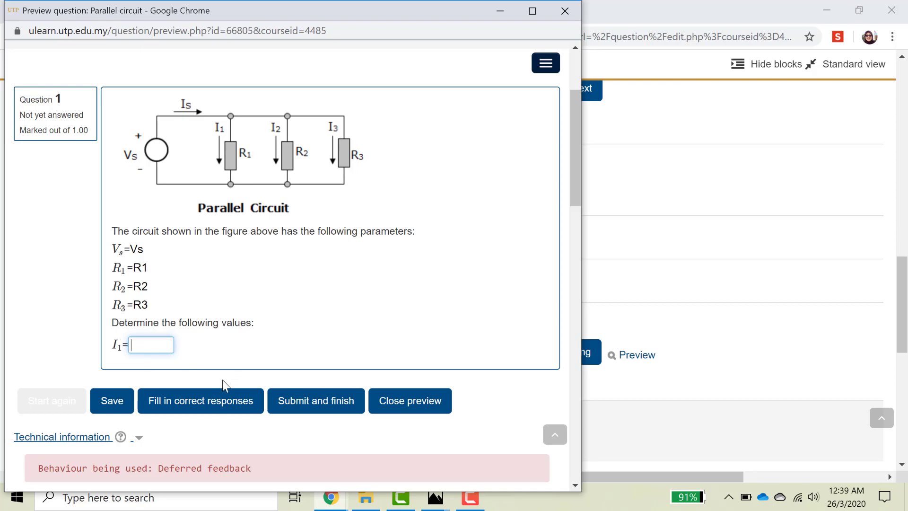
Close the preview and select the whole I_1 answer line to copy it.
left_click(564, 9)
scroll(488, 255, "up", 5)
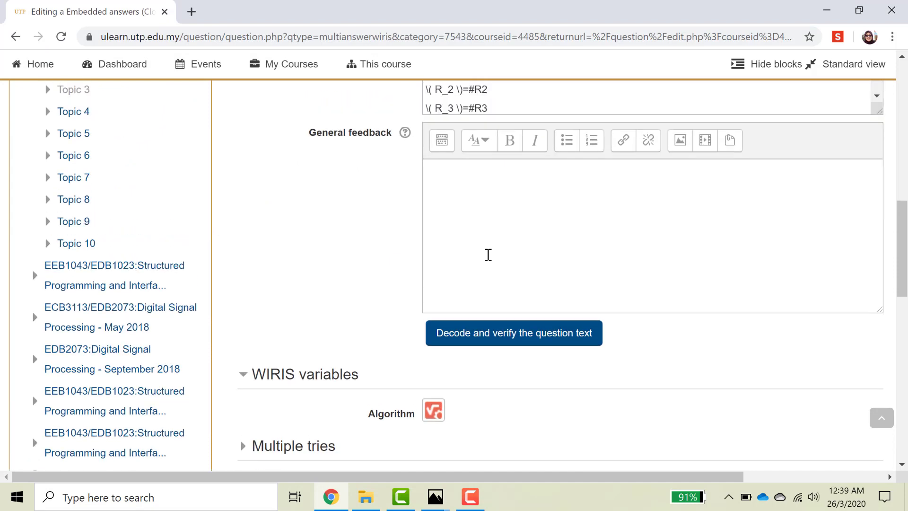
scroll(488, 254, "up", 5)
scroll(527, 201, "down", 3)
scroll(527, 201, "down", 1)
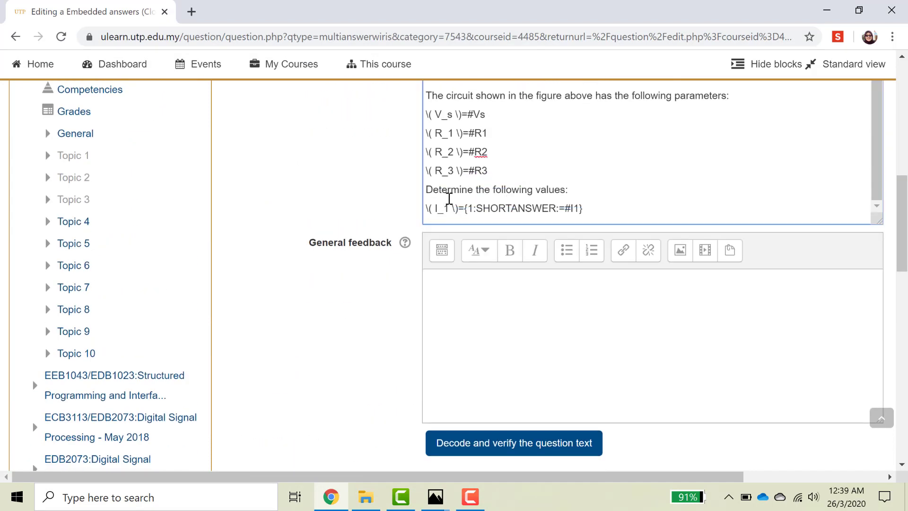
left_click_drag(426, 208, 584, 204)
key("ctrl+c")
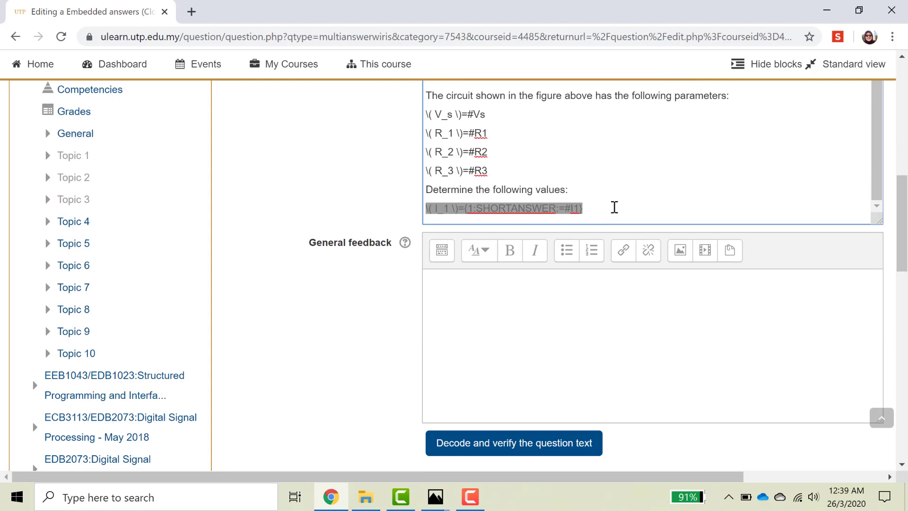
Paste a copy below and turn it into the I_2 answer line linked to #I2.
left_click(619, 209)
key("Return")
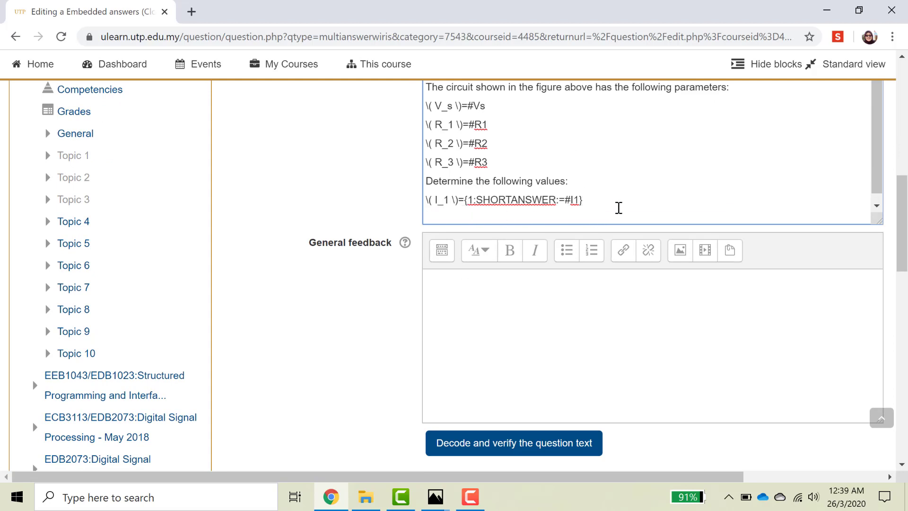
key("ctrl+v")
left_click(453, 219)
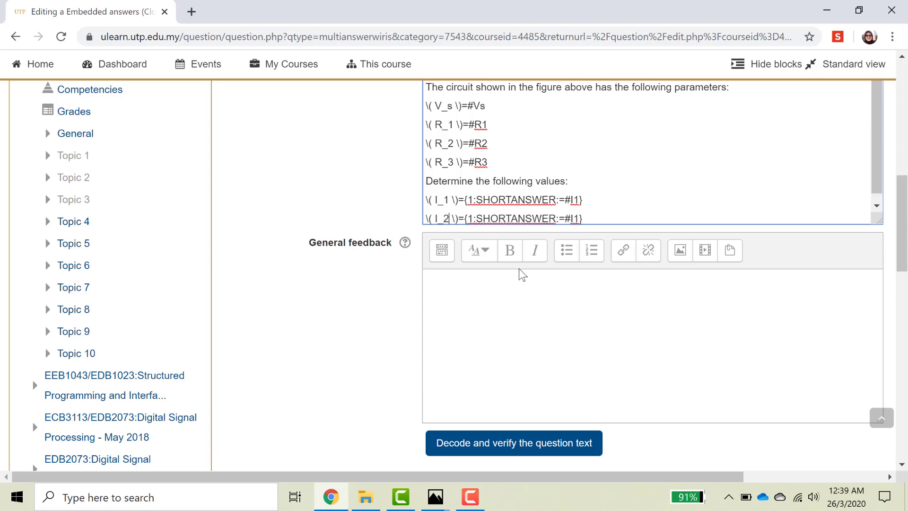
left_click(583, 218)
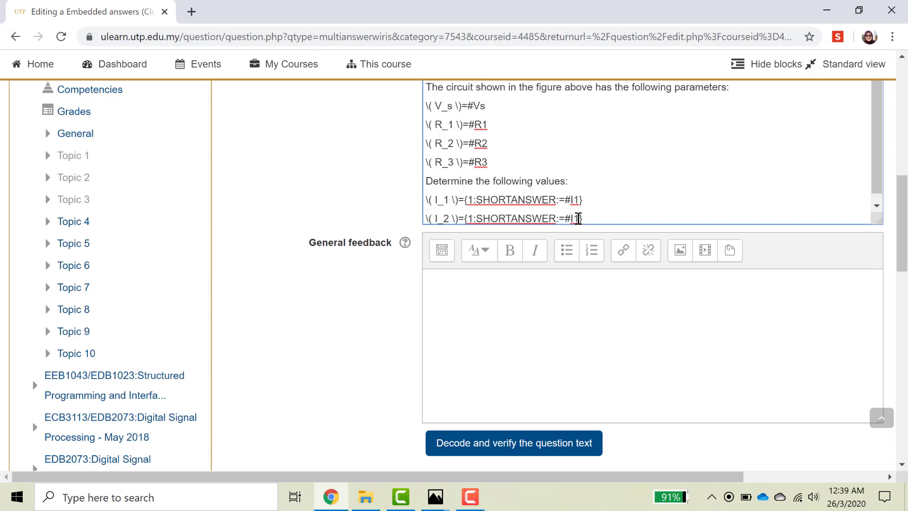
key("BackSpace")
key("BackSpace")
type("2}")
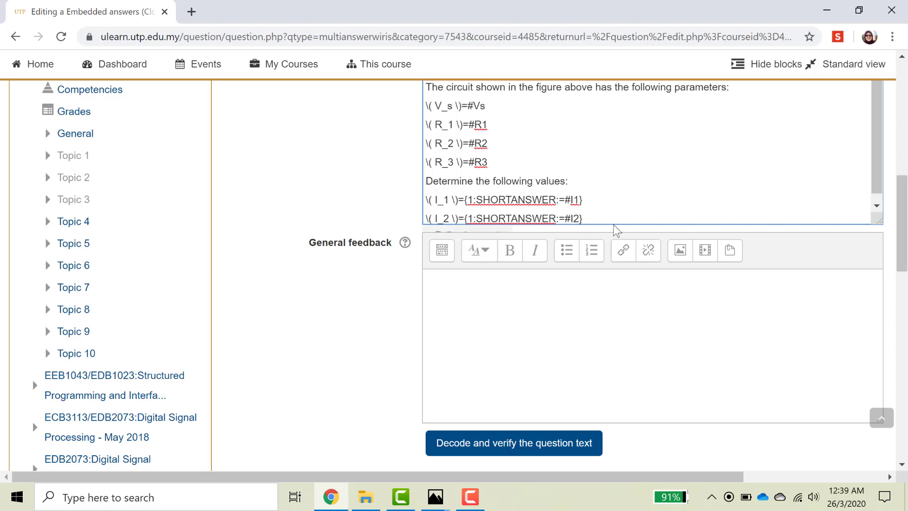
Paste another copy as the I_3 answer line linked to #I3, then start a new line.
key("Return")
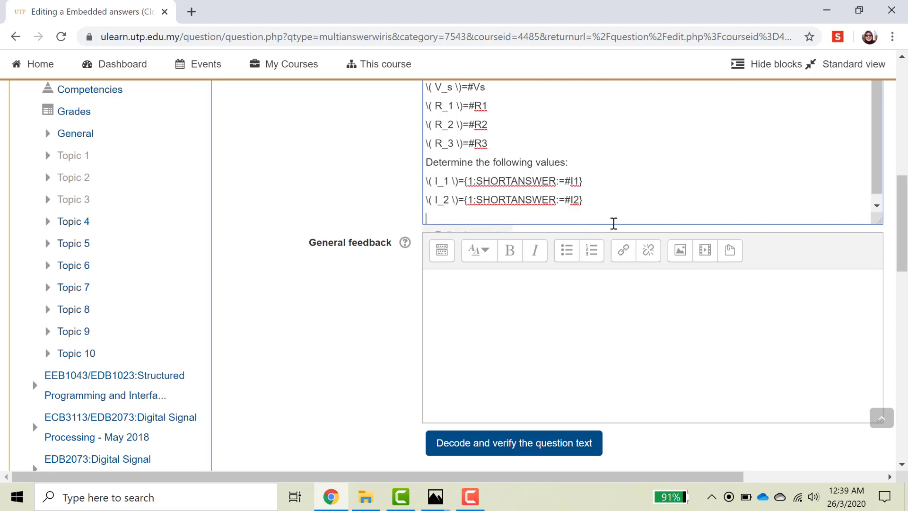
key("ctrl+v")
left_click(451, 219)
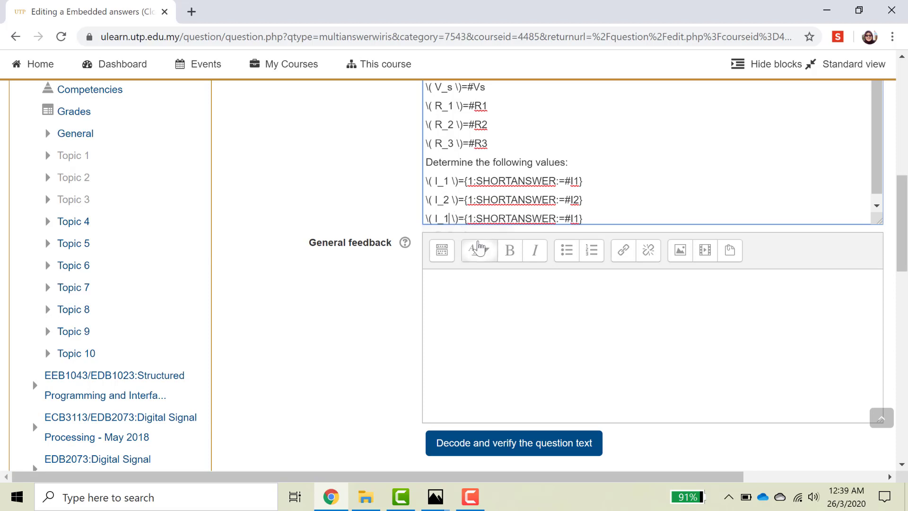
key("BackSpace")
type("3")
left_click(581, 218)
key("BackSpace")
type("3")
left_click(638, 215)
key("Return")
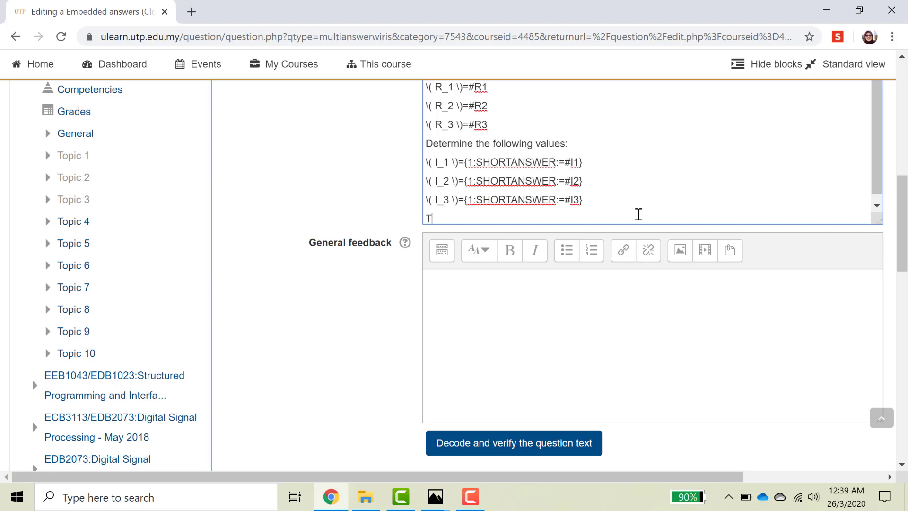
Write the 'Total resistance, \( R_tot \)=' label using a copied math expression.
type("resistance,")
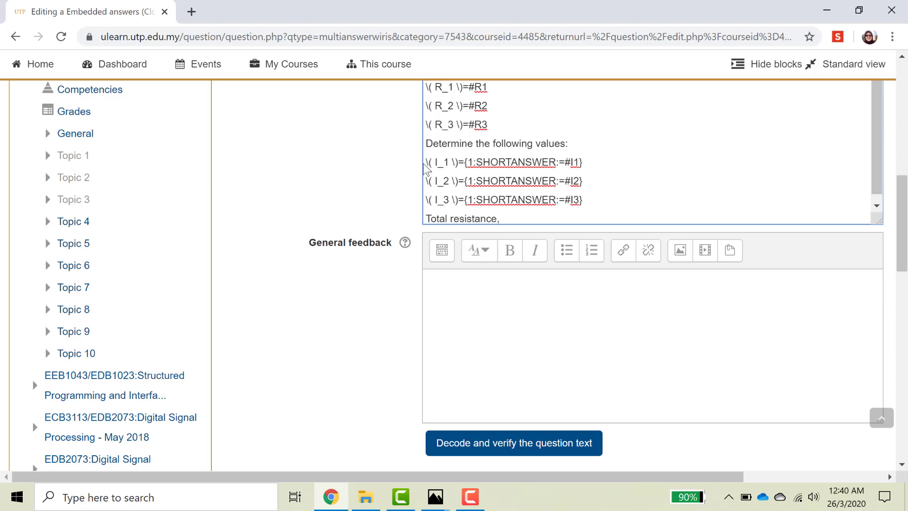
left_click_drag(427, 162, 460, 162)
key("ctrl+c")
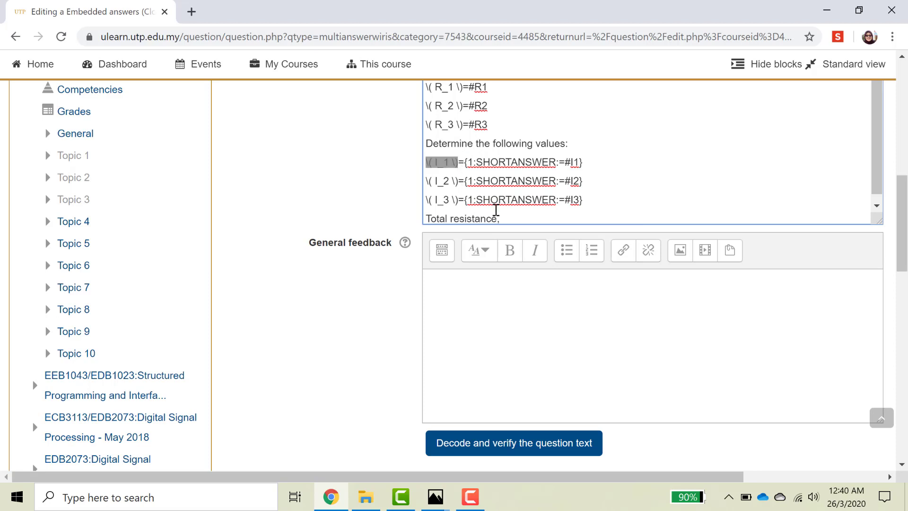
left_click(502, 219)
key("ctrl+v")
left_click_drag(513, 221, 528, 208)
type("R_tot")
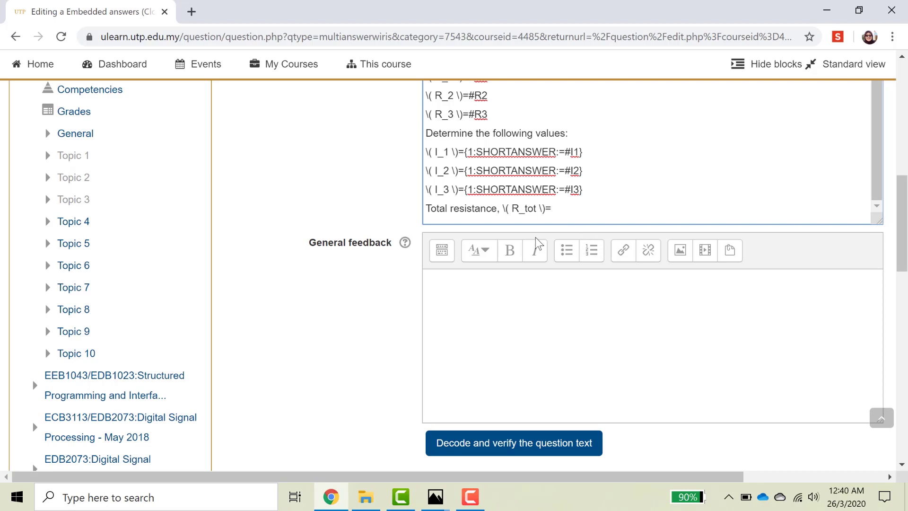
Copy the I3 answer gap code, undoing an accidental paste over it.
left_click_drag(465, 189, 592, 190)
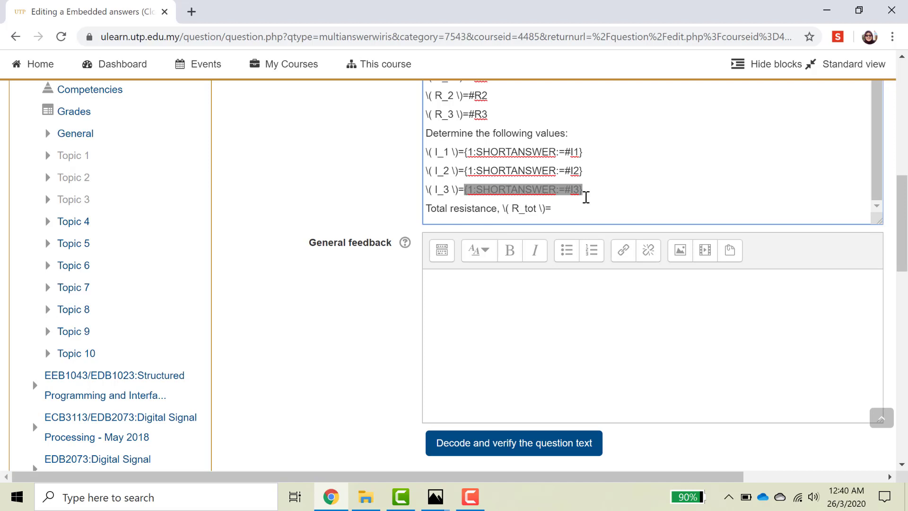
key("ctrl+v")
key("ctrl+z")
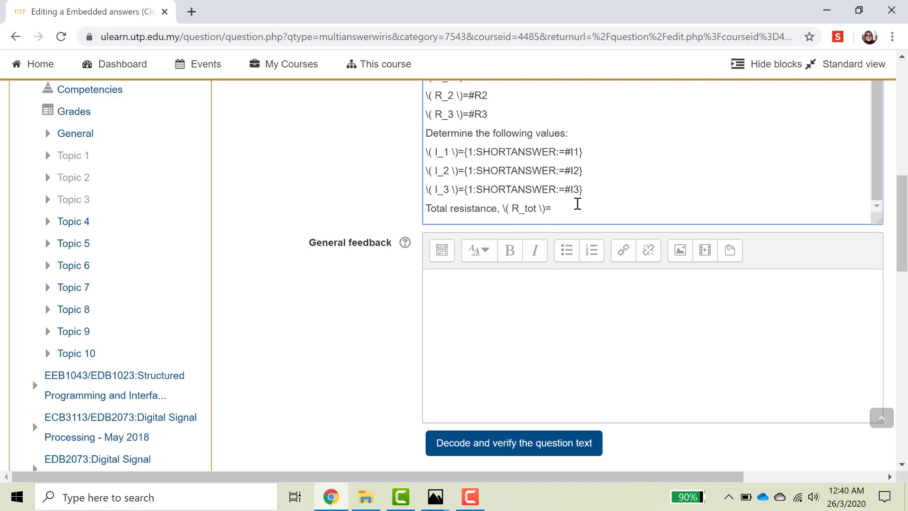
left_click_drag(464, 189, 587, 191)
key("ctrl+c")
Paste the gap after R_tot \)= and change it to {2:SHORTANSWER:=#Rtot}.
left_click(565, 209)
key("ctrl+v")
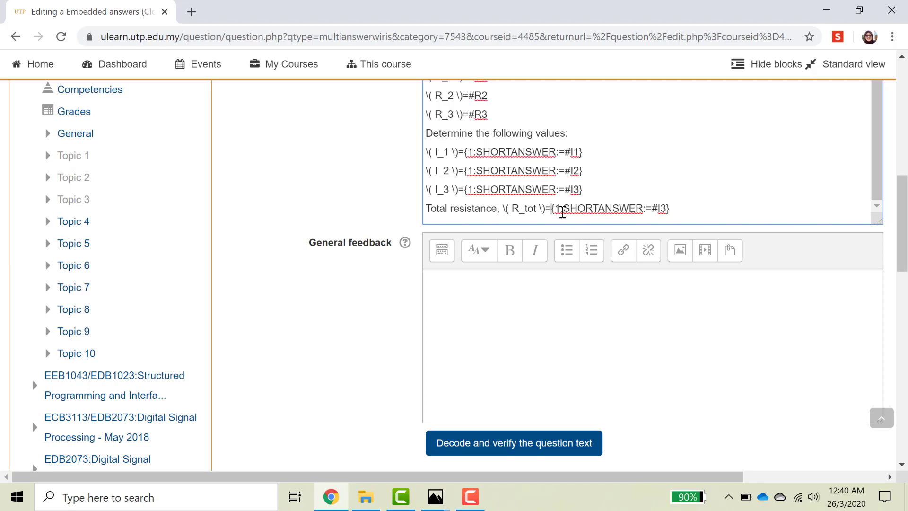
left_click(559, 208)
key("BackSpace")
type("2")
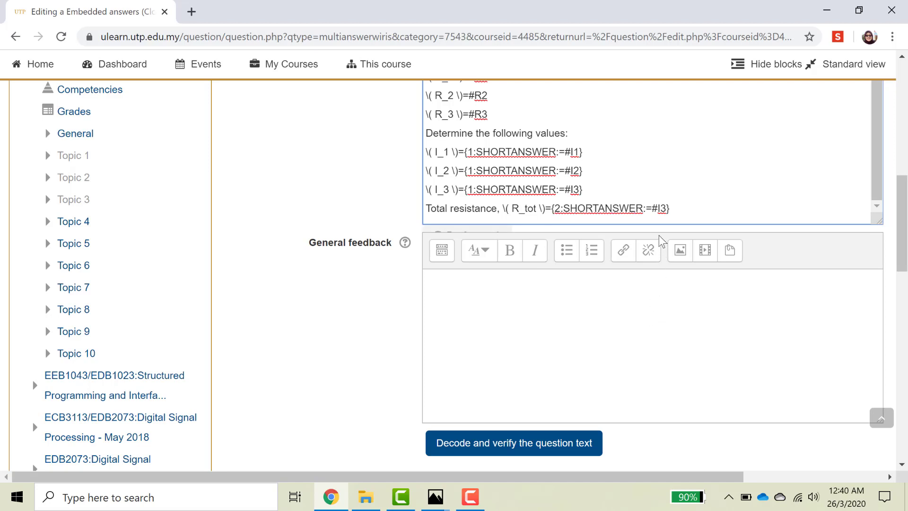
left_click(667, 209)
key("BackSpace")
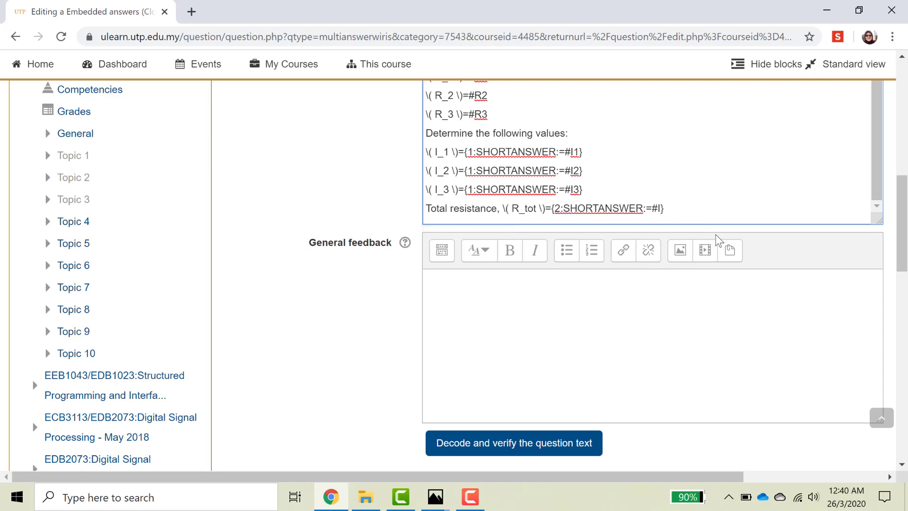
type("Rtot")
Save the question and continue editing.
scroll(628, 306, "down", 5)
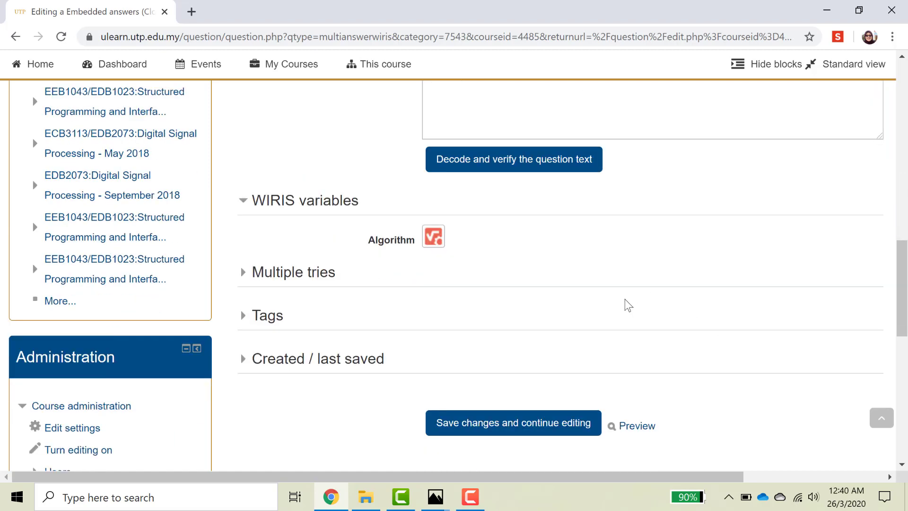
scroll(628, 306, "down", 2)
left_click(531, 353)
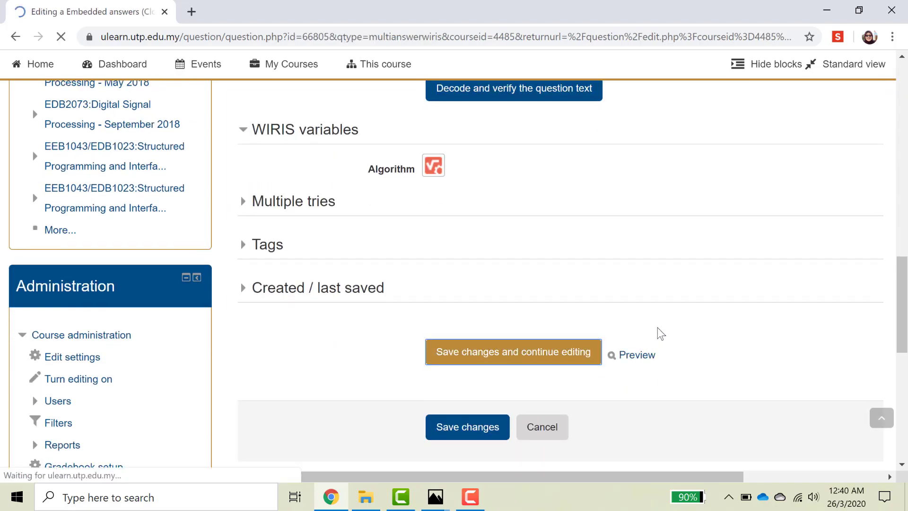
scroll(643, 320, "down", 10)
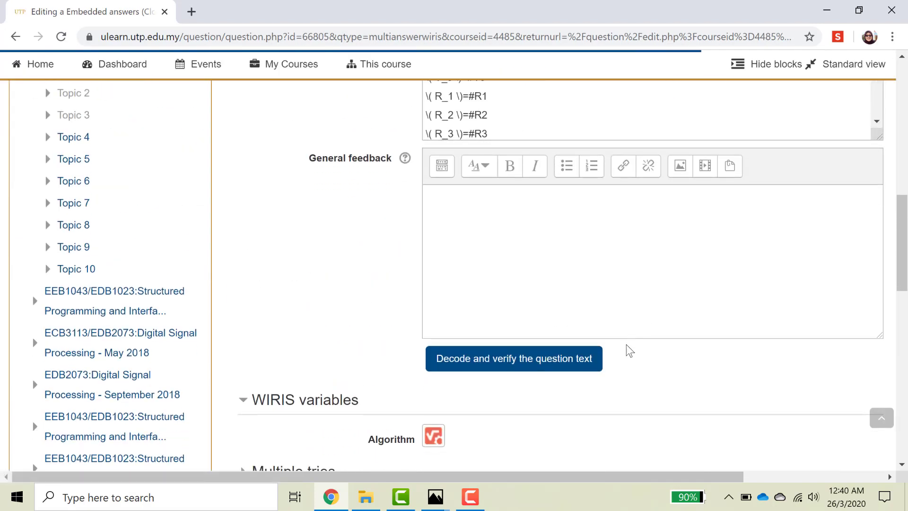
scroll(624, 364, "down", 4)
left_click(631, 438)
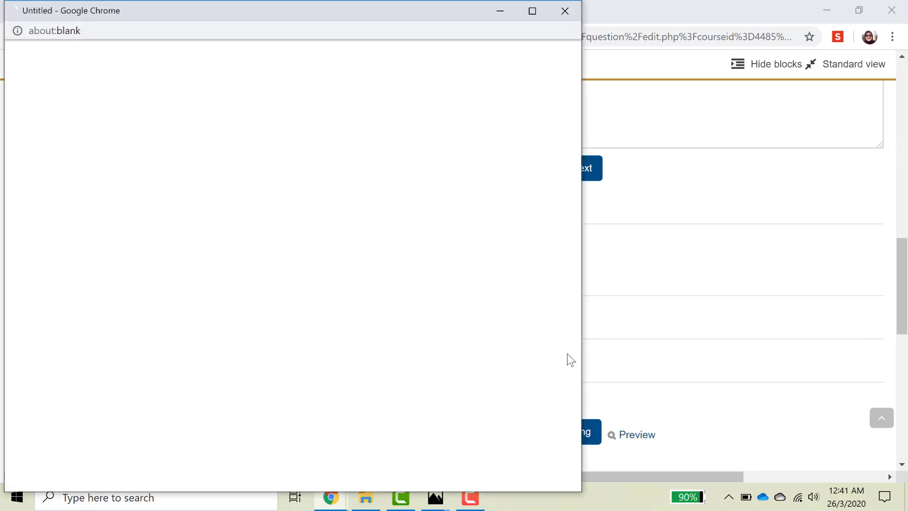
scroll(420, 321, "down", 3)
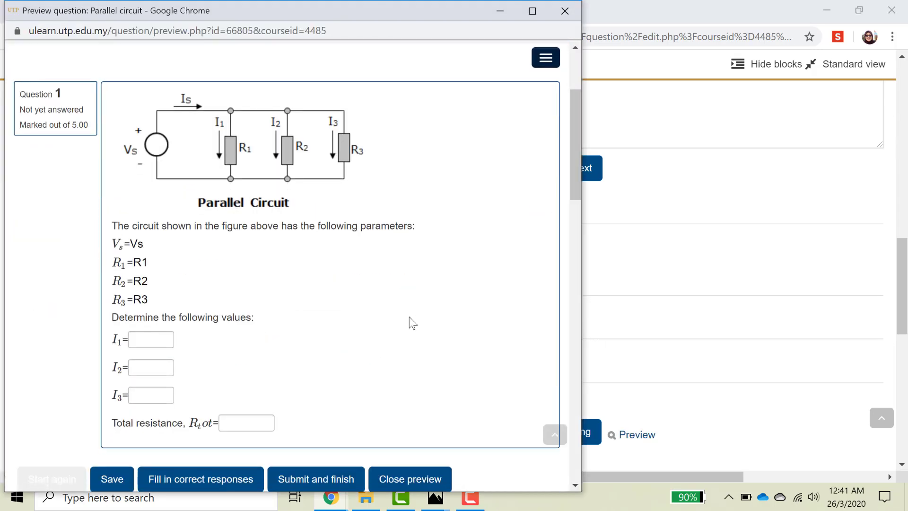
scroll(420, 320, "down", 2)
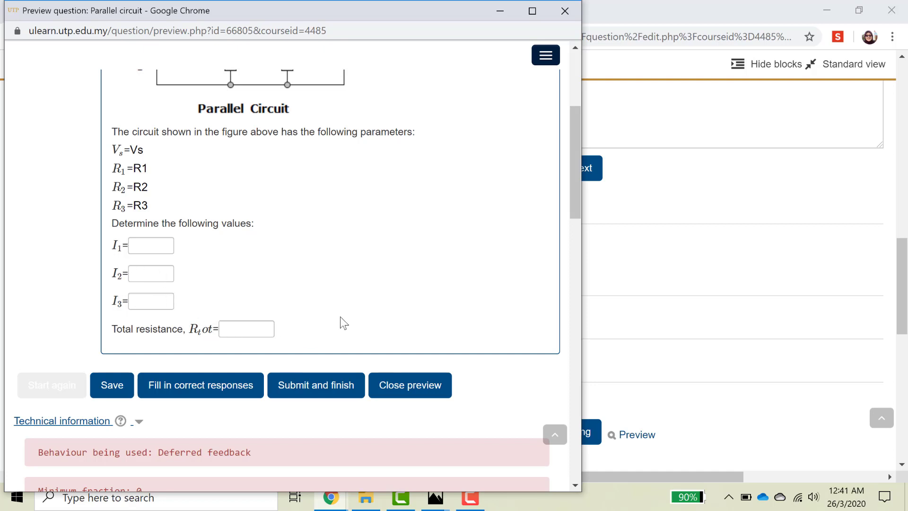
left_click(567, 19)
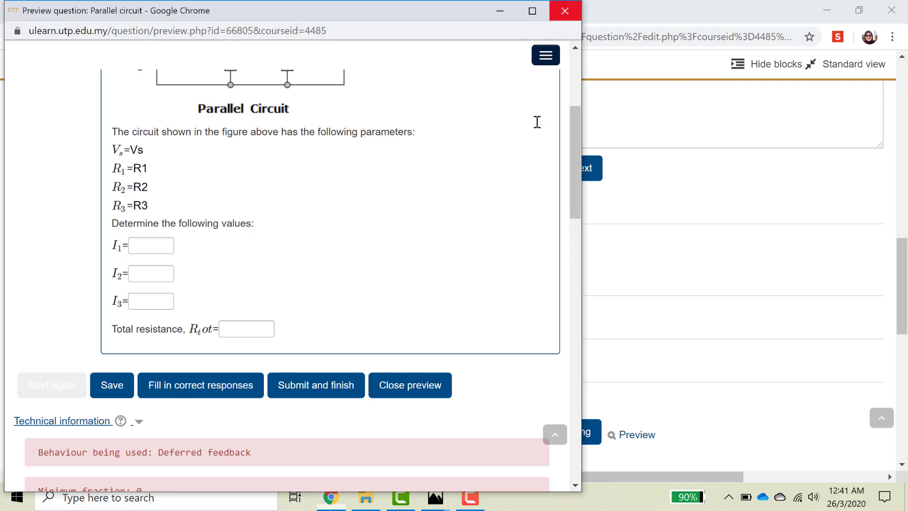
scroll(502, 204, "up", 6)
Change R_tot to R_{tot} in the question text and save the question.
left_click(492, 203)
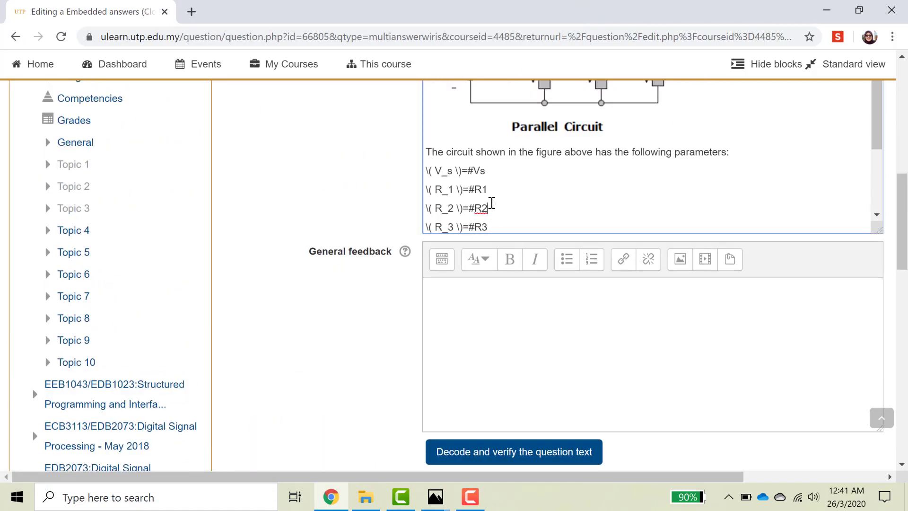
scroll(491, 202, "down", 3)
left_click(526, 218)
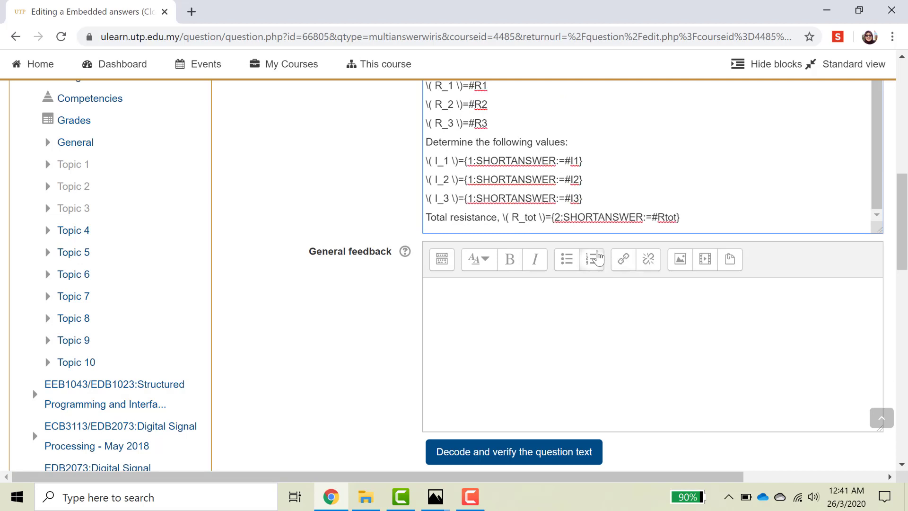
type("{")
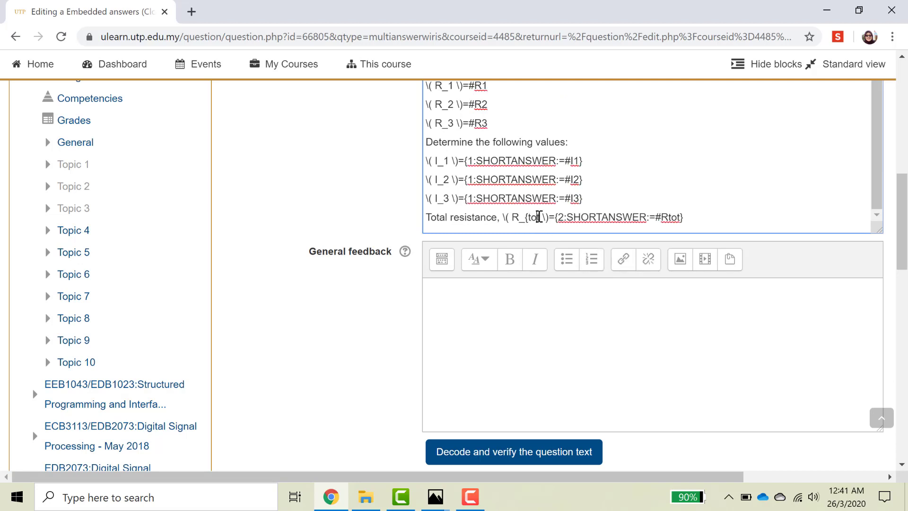
type("}")
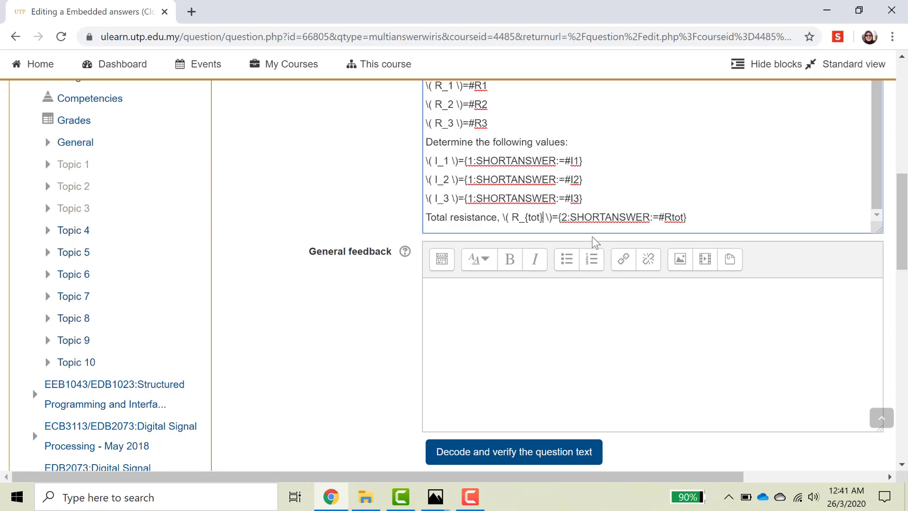
scroll(569, 328, "down", 3)
scroll(593, 310, "down", 2)
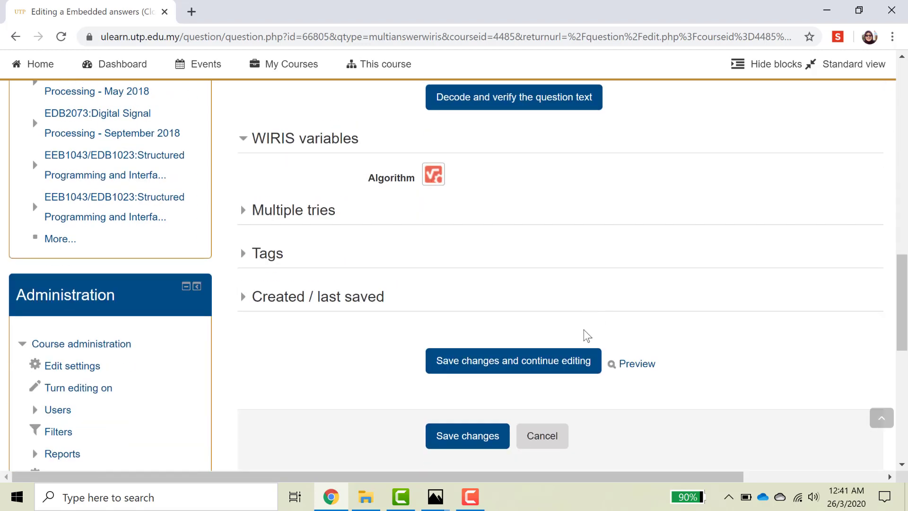
left_click(570, 365)
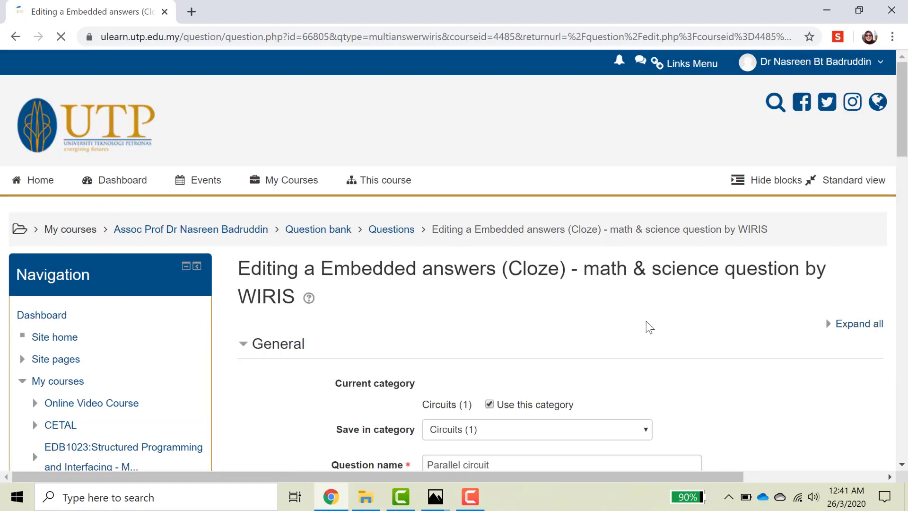
Preview the question to check the R subscript tot, then close the preview.
scroll(650, 331, "down", 20)
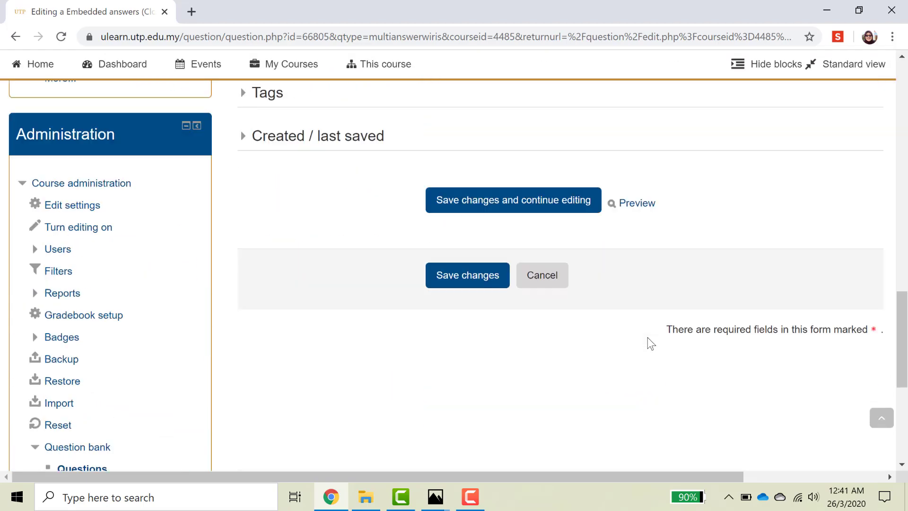
left_click(642, 206)
scroll(355, 315, "down", 5)
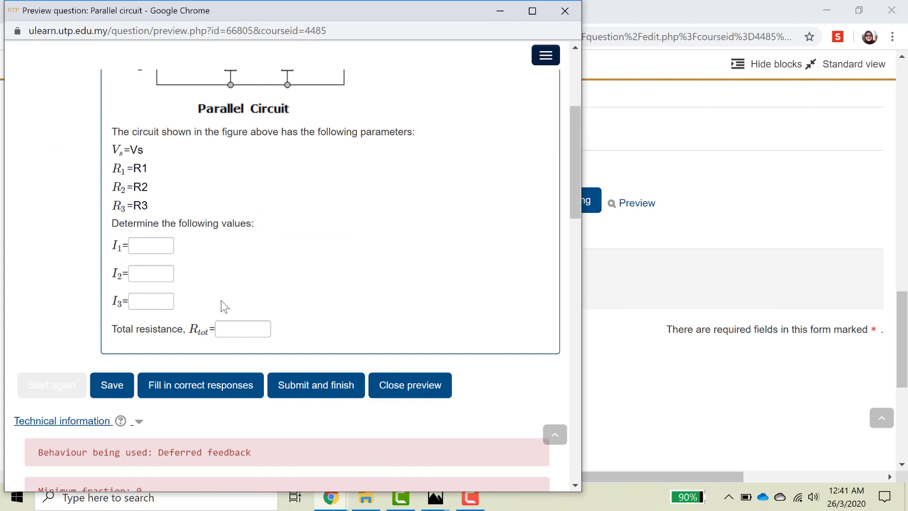
scroll(291, 286, "up", 1)
scroll(295, 292, "up", 2)
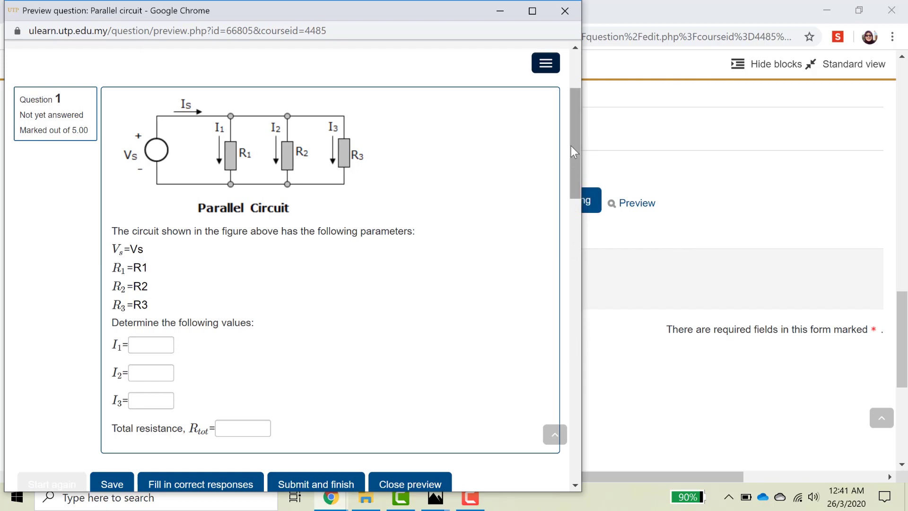
left_click(569, 18)
Scroll the edit form down to the WIRIS variables Algorithm icon.
scroll(578, 314, "up", 3)
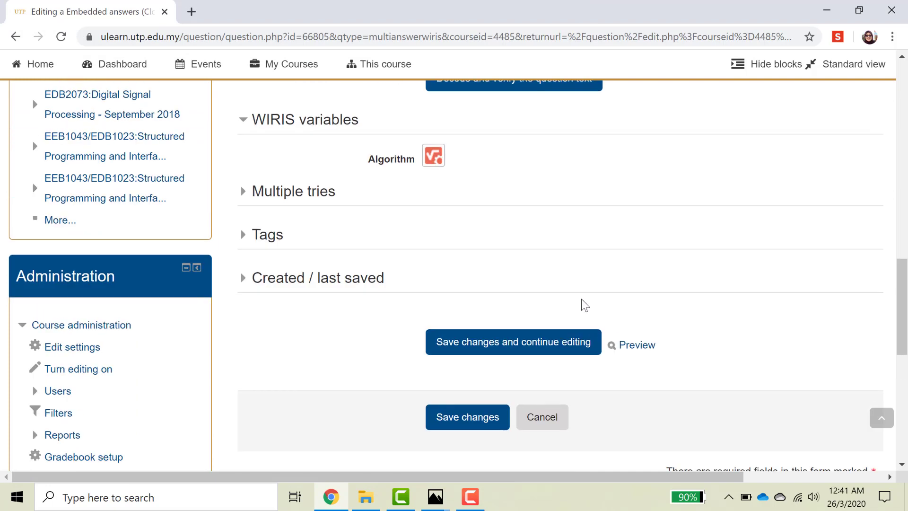
scroll(569, 303, "up", 5)
scroll(502, 287, "up", 3)
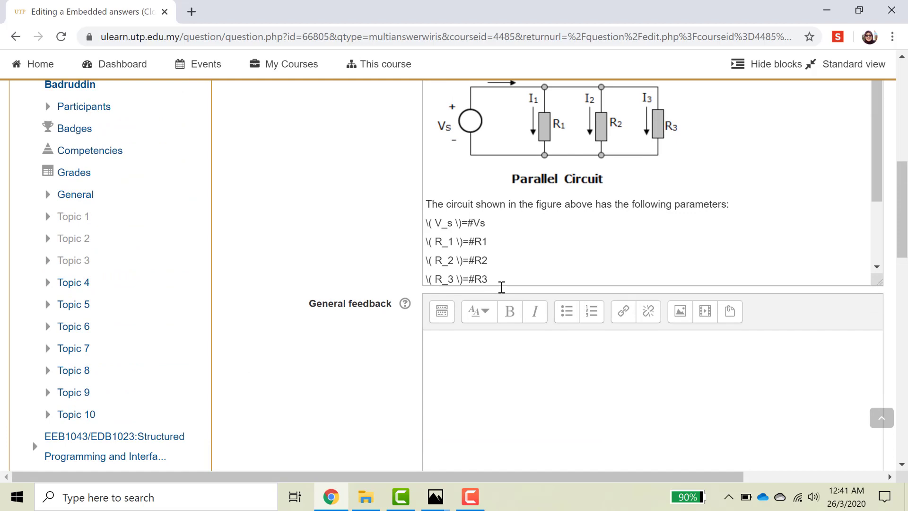
scroll(622, 365, "down", 1)
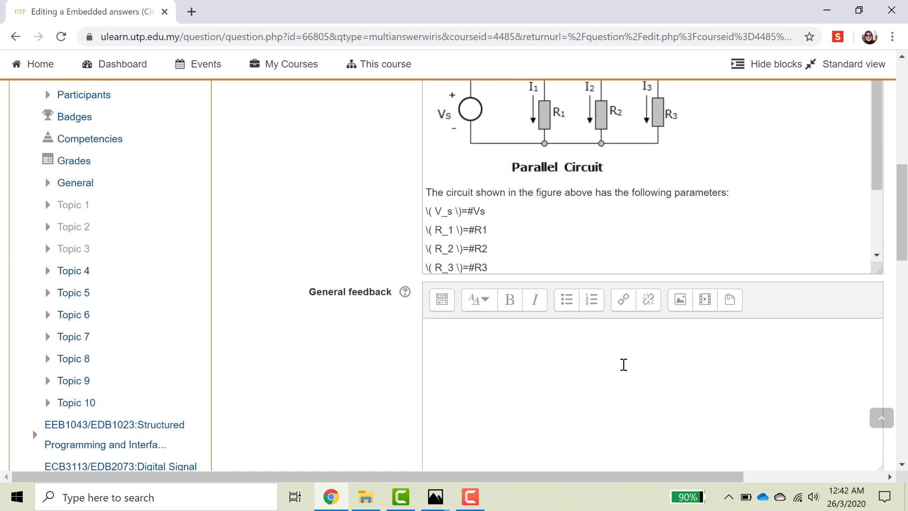
scroll(623, 362, "down", 3)
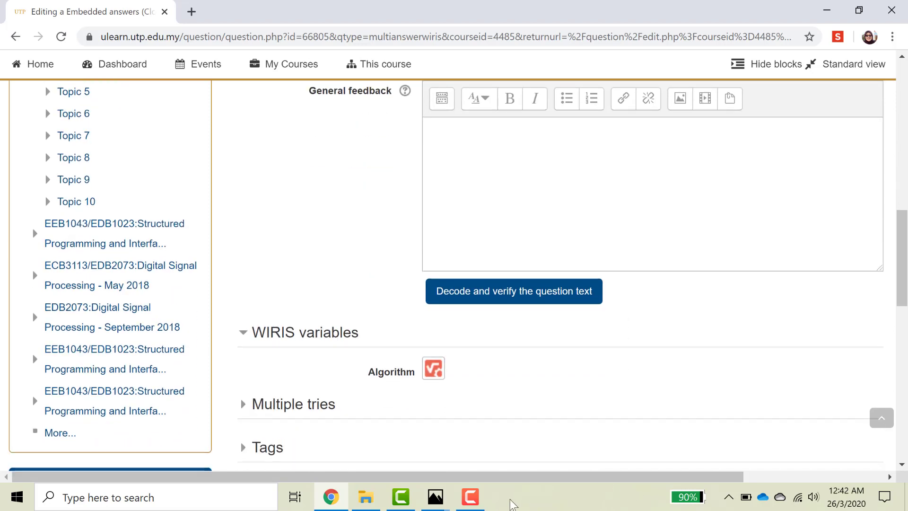
scroll(539, 410, "down", 1)
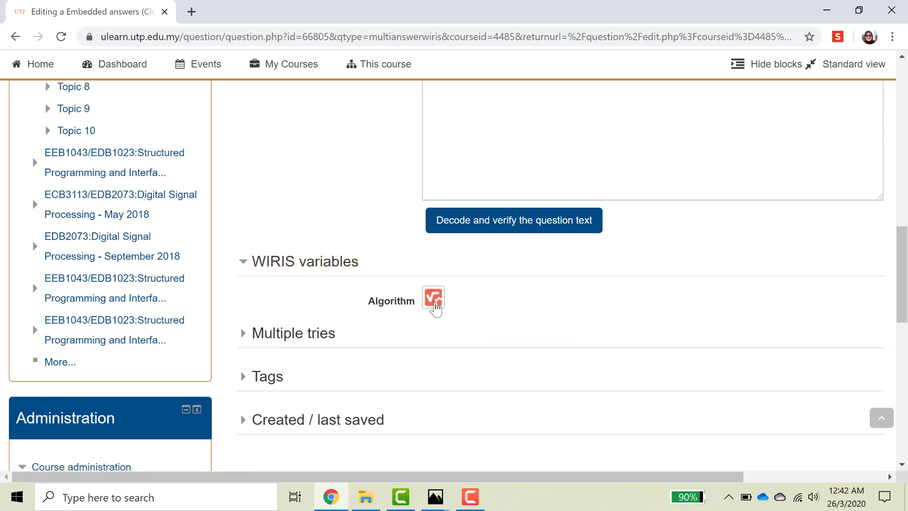
Launch WIRIS cas via the downloaded wiriscas.jnlp and tick 'Do not show this again'.
left_click(434, 298)
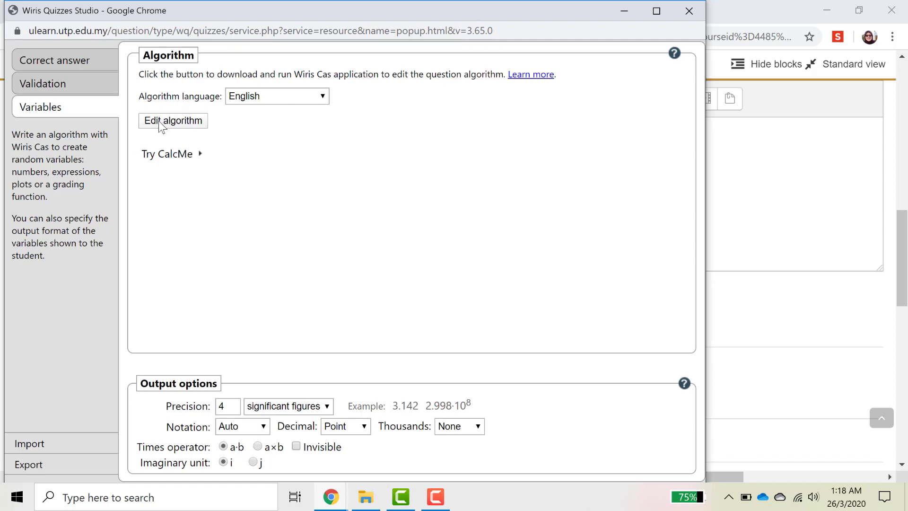
left_click(179, 121)
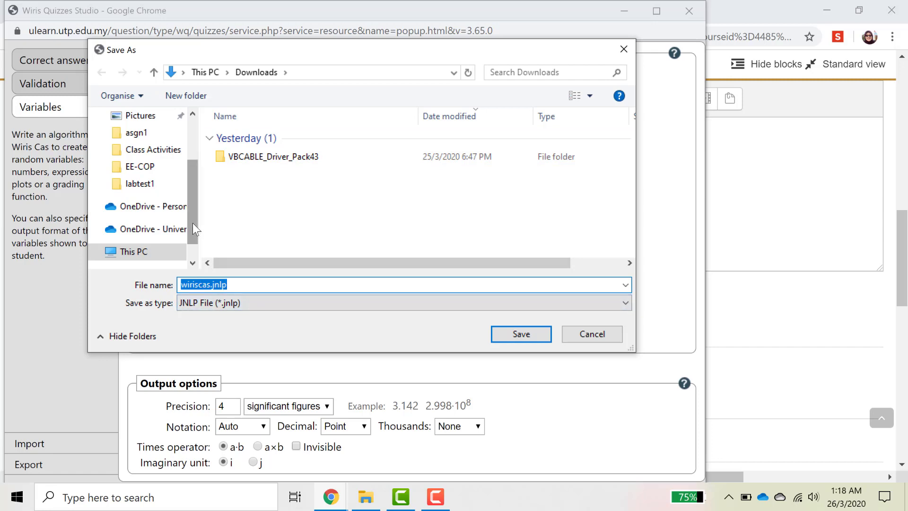
scroll(192, 223, "up", 2)
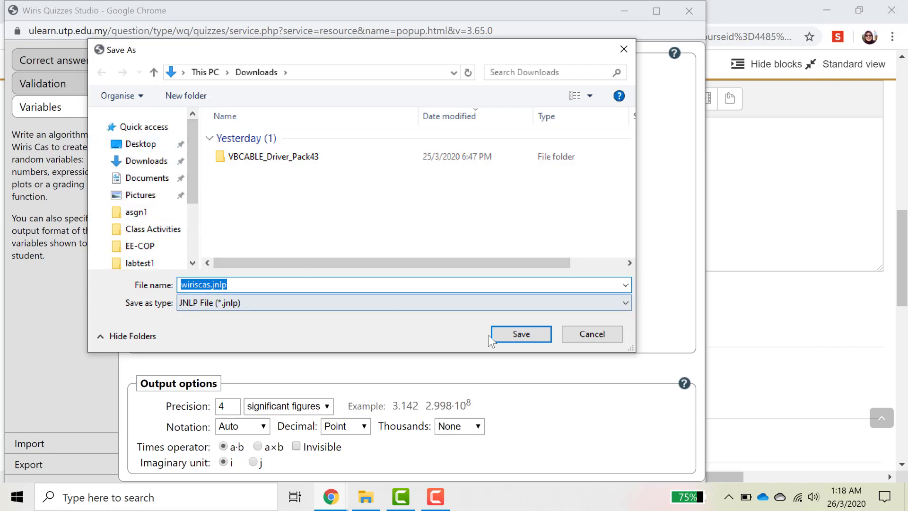
left_click(507, 334)
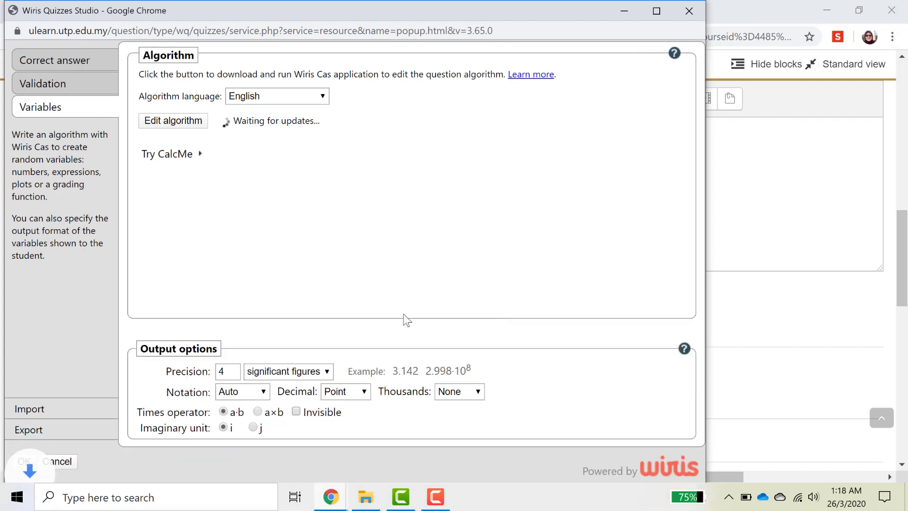
left_click(657, 13)
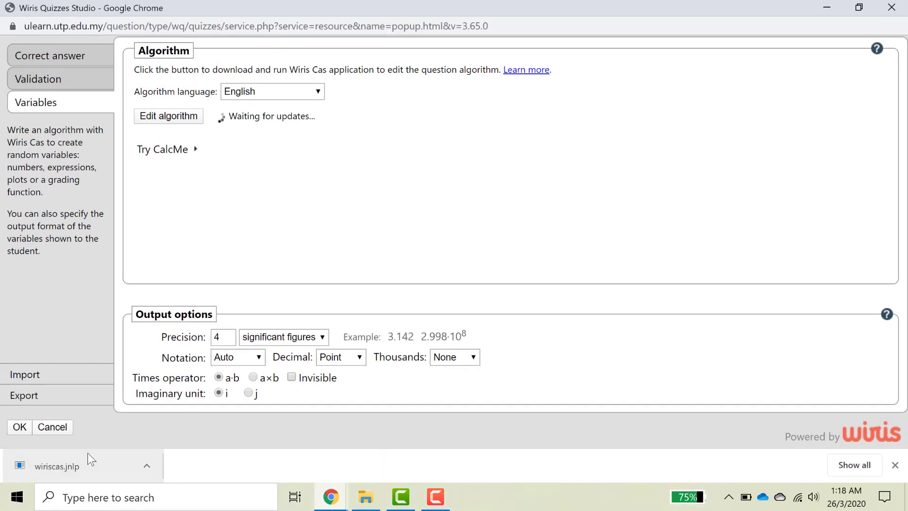
left_click(149, 465)
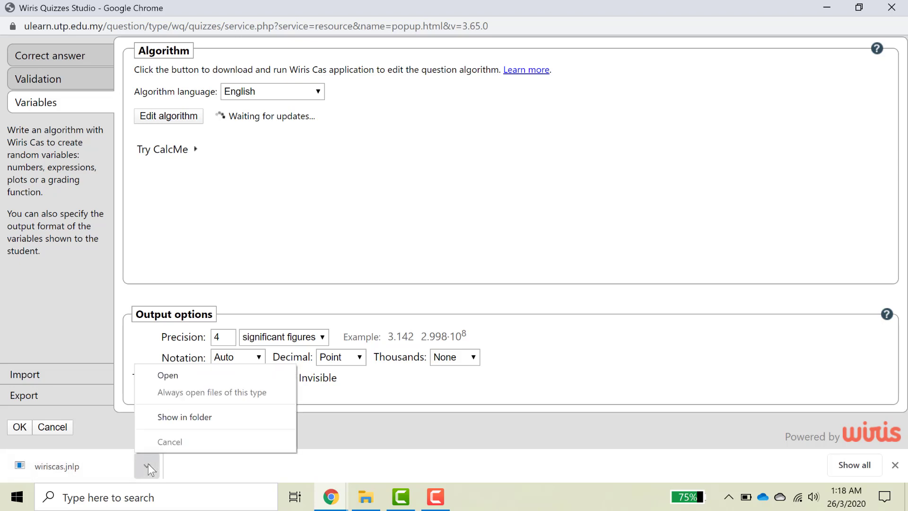
left_click(166, 381)
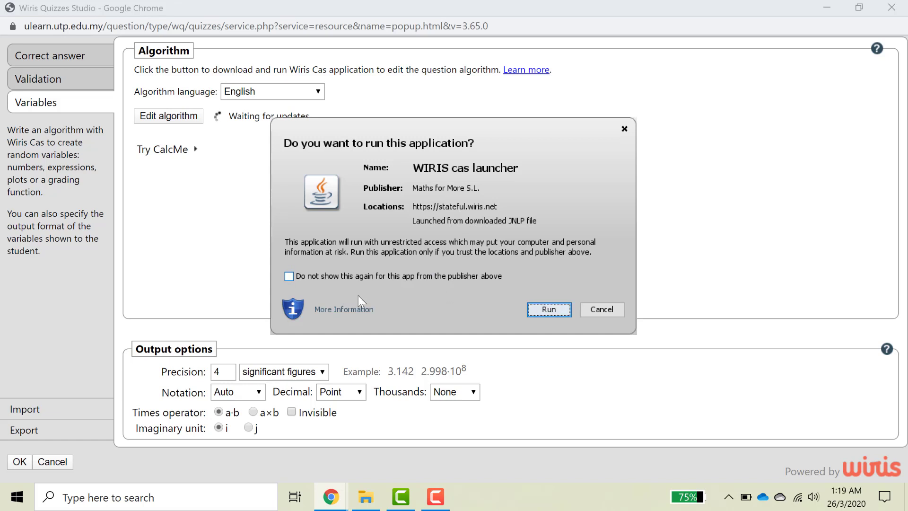
left_click(290, 277)
Allow WIRIS cas to run and define Vs=random({3,5,6,9,12}) in the variables block.
left_click(549, 310)
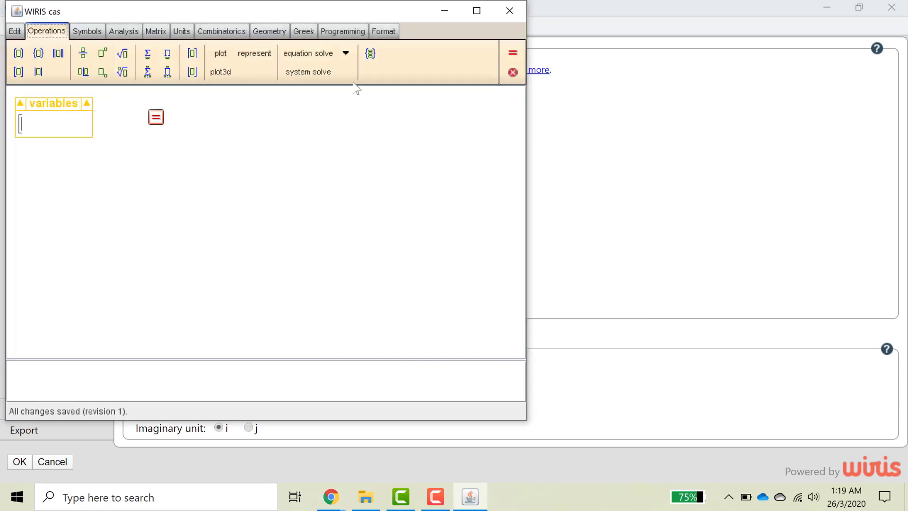
left_click_drag(356, 9, 481, 18)
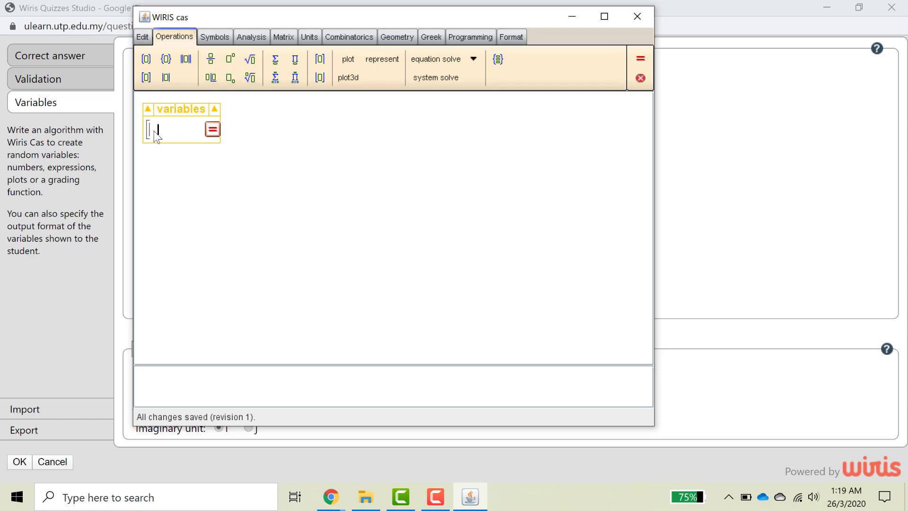
type("V")
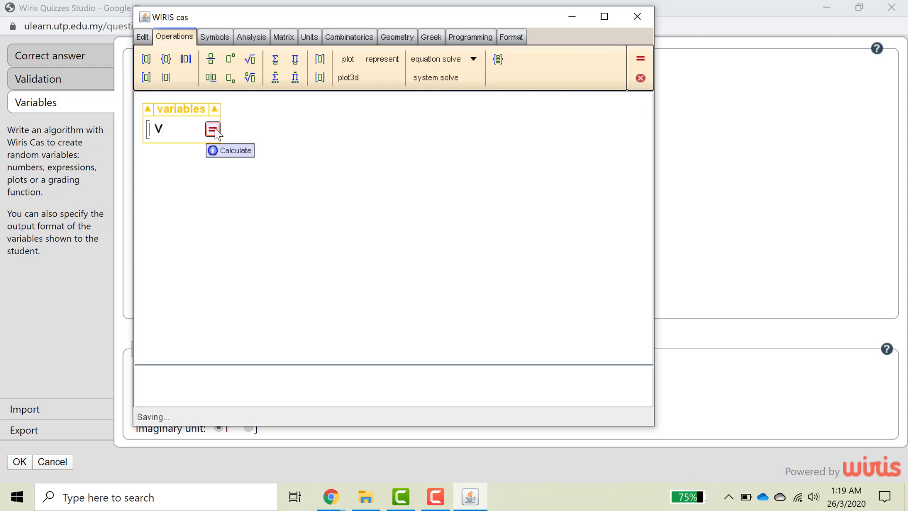
type("s=random()")
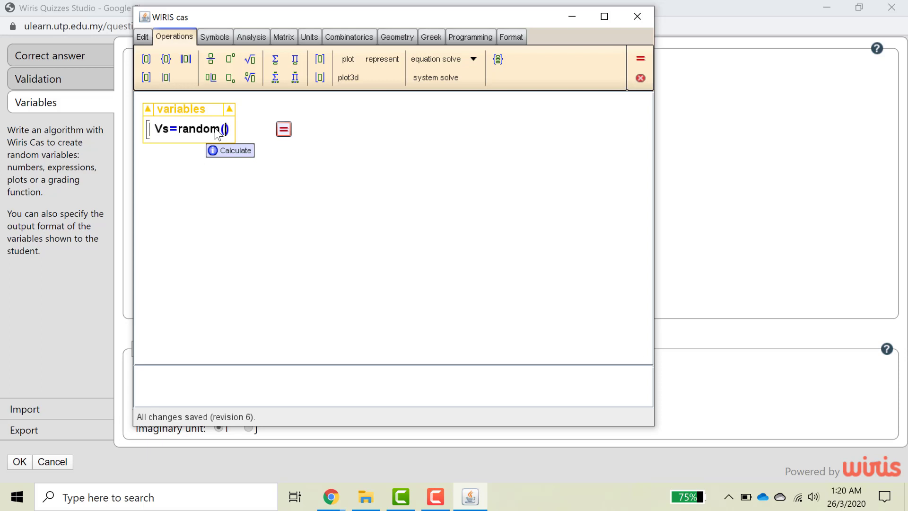
type("1,")
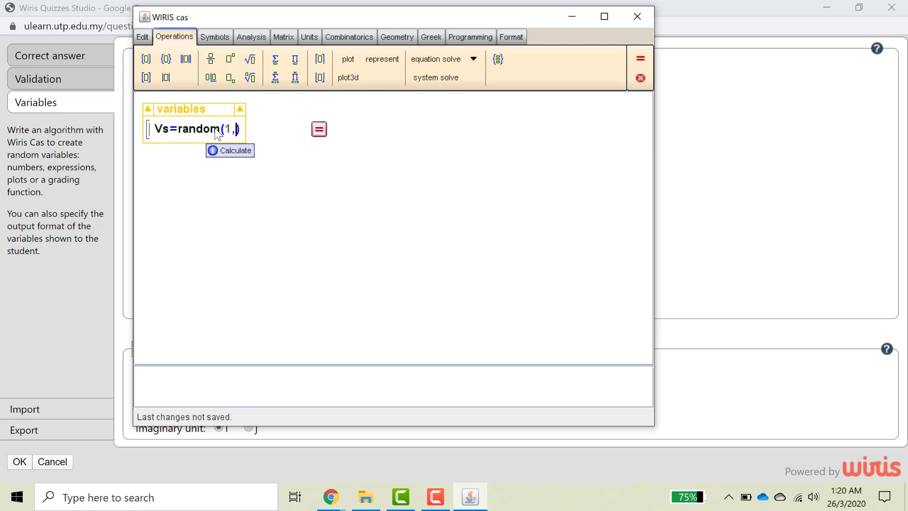
type("6")
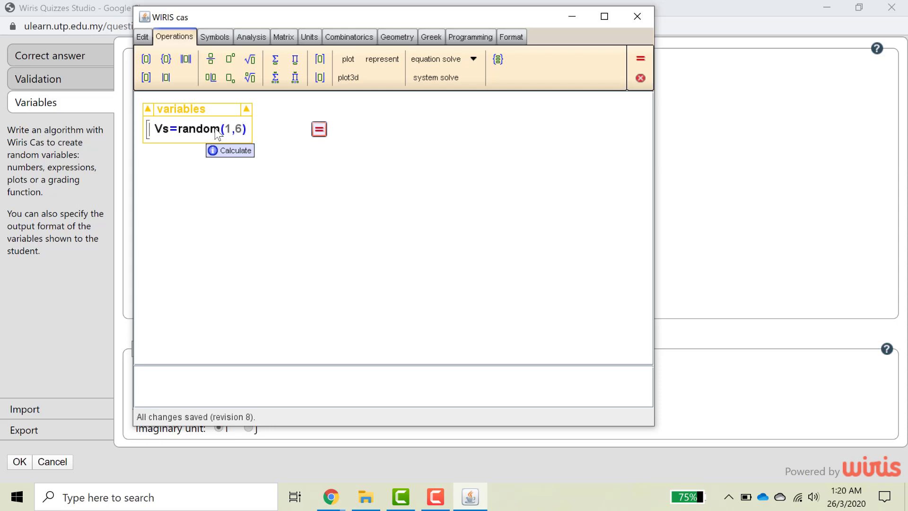
key("BackSpace")
key("BackSpace")
key("BackSpace")
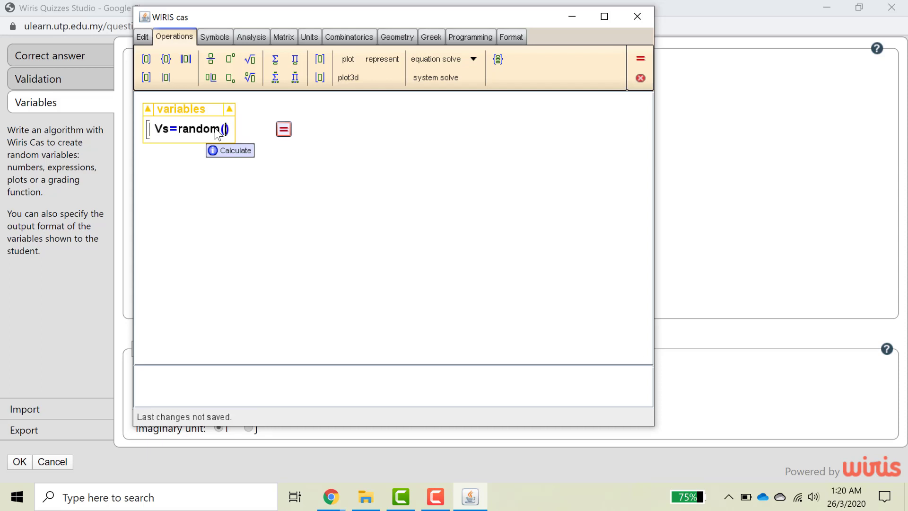
type("(")
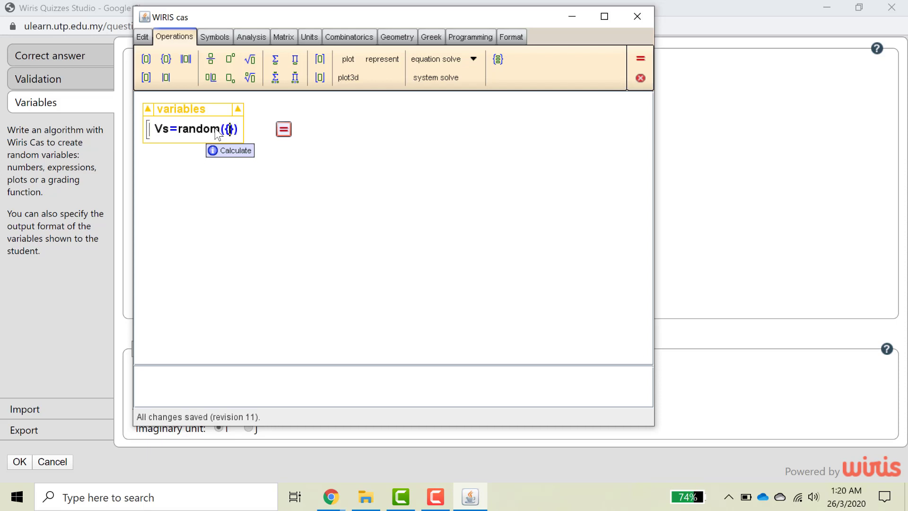
type("3, ")
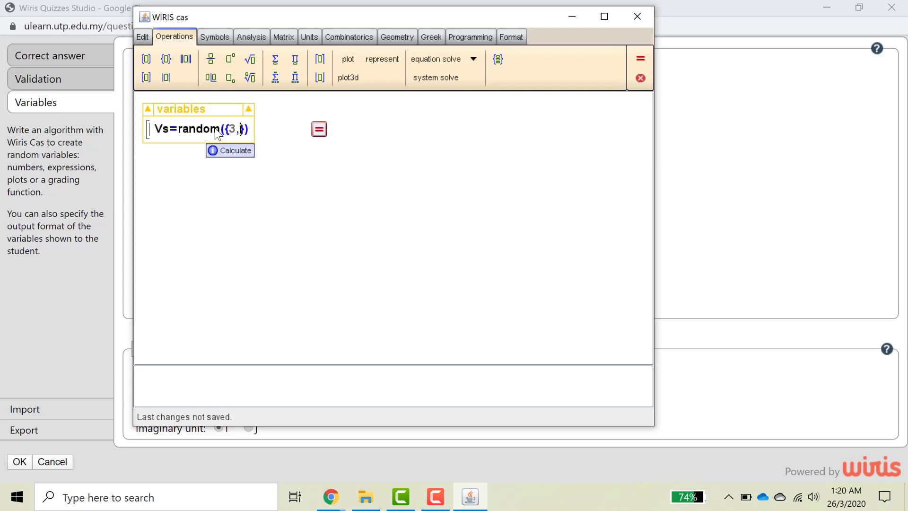
type("5,6,9,12")
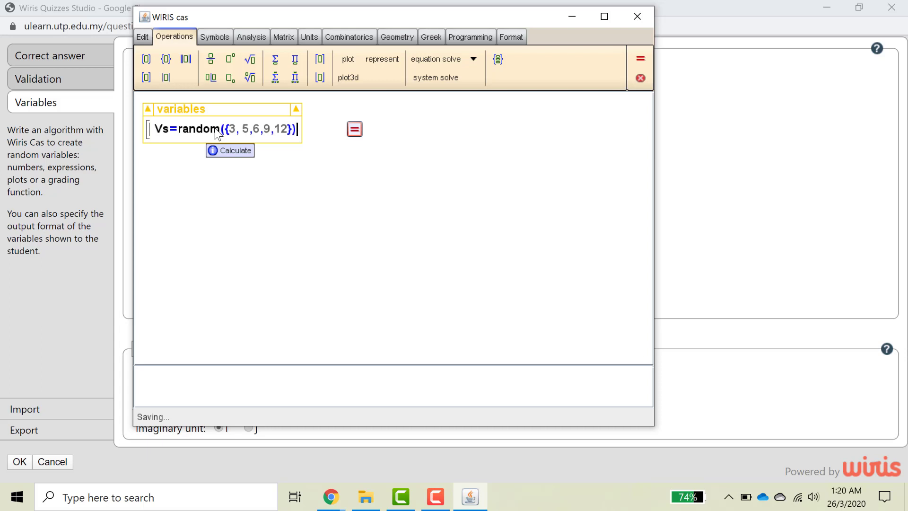
key("Return")
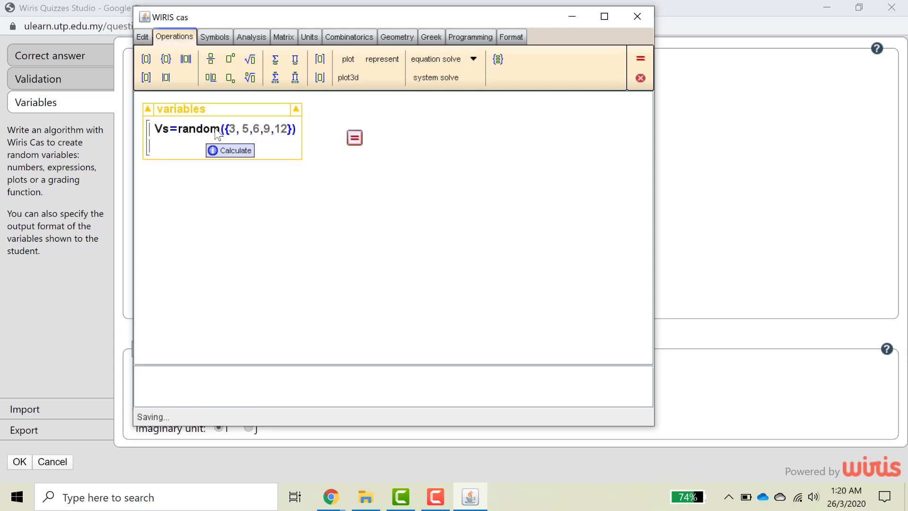
Define R1=random(1,9)*1000 on the next line and start a new line.
type("i")
key("BackSpace")
type("R1=random()")
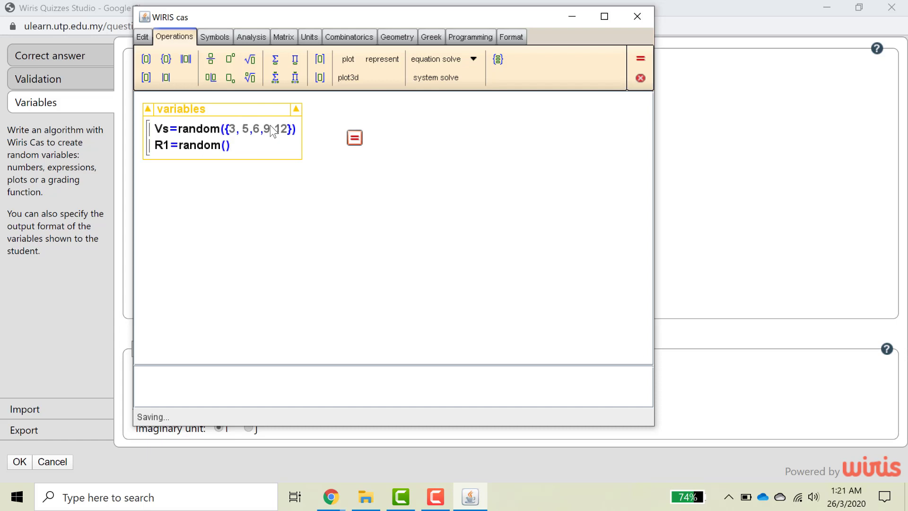
key("Left")
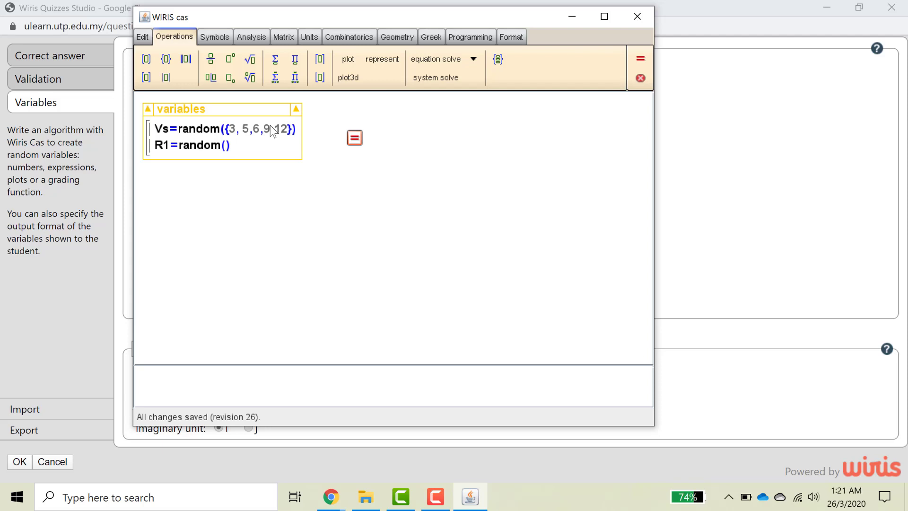
type("1,9")
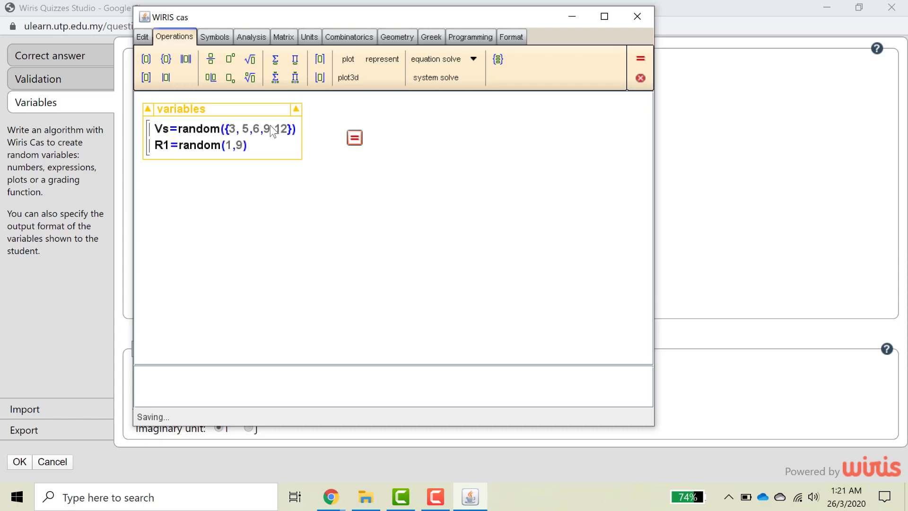
type("*")
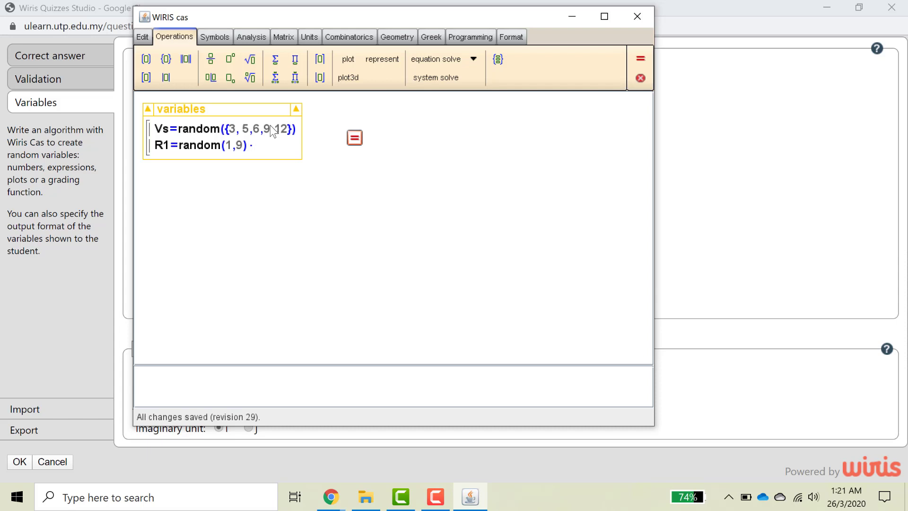
type("1000")
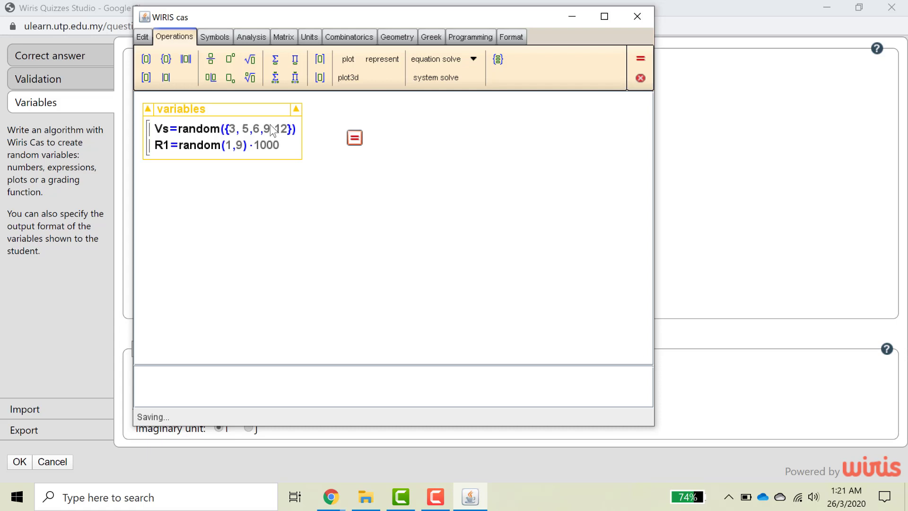
key("Return")
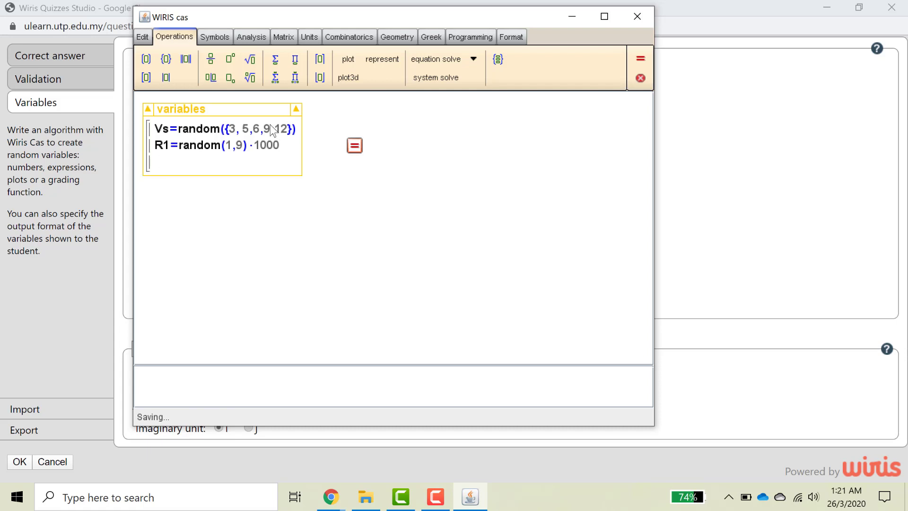
Define R2=random(2,8)*100 and R3=random(120,500) on new lines, leaving a blank line below.
type("R2=ra")
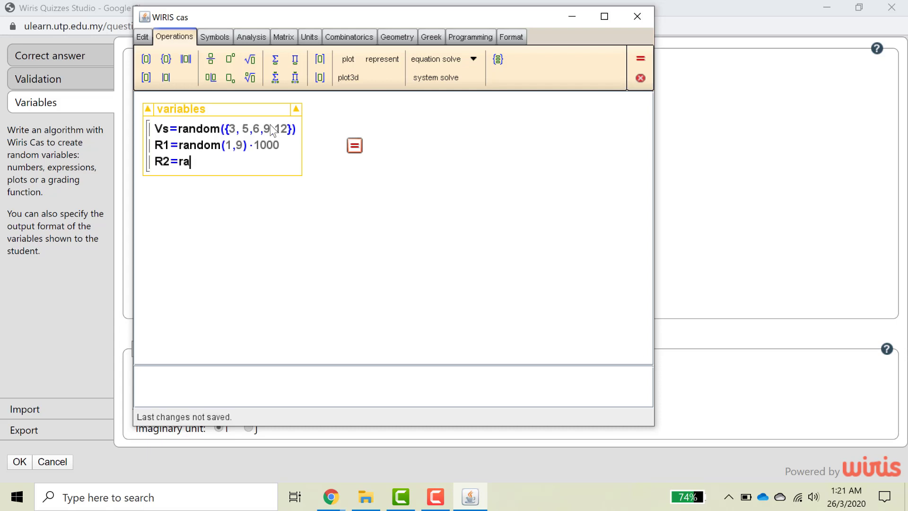
type("ndom(")
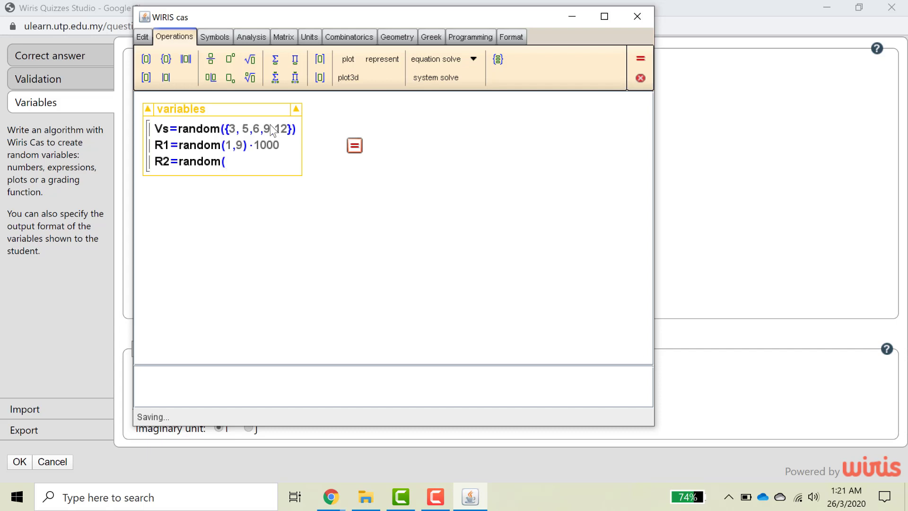
type("2,8")
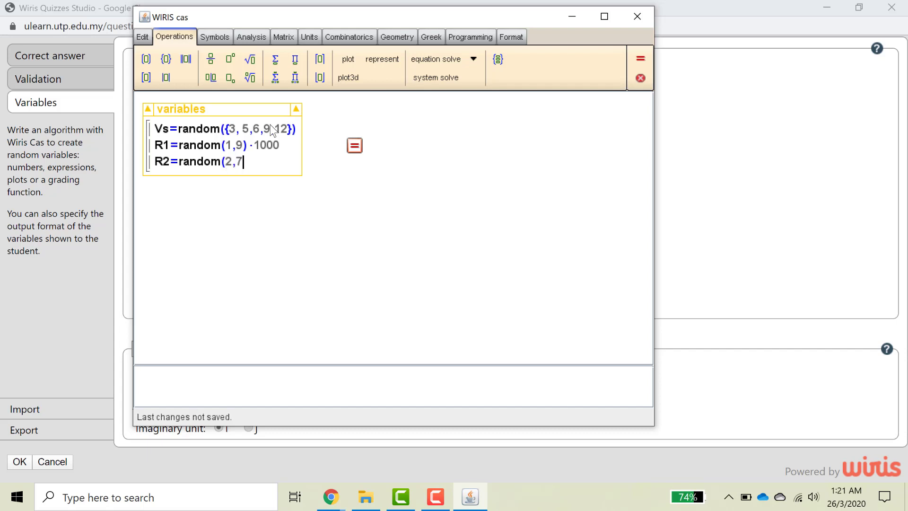
type(")")
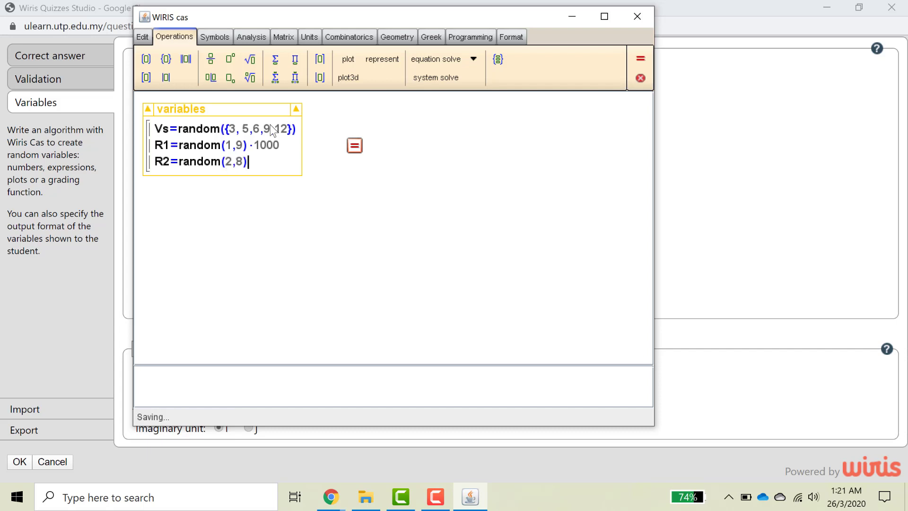
type("*100")
key("Return")
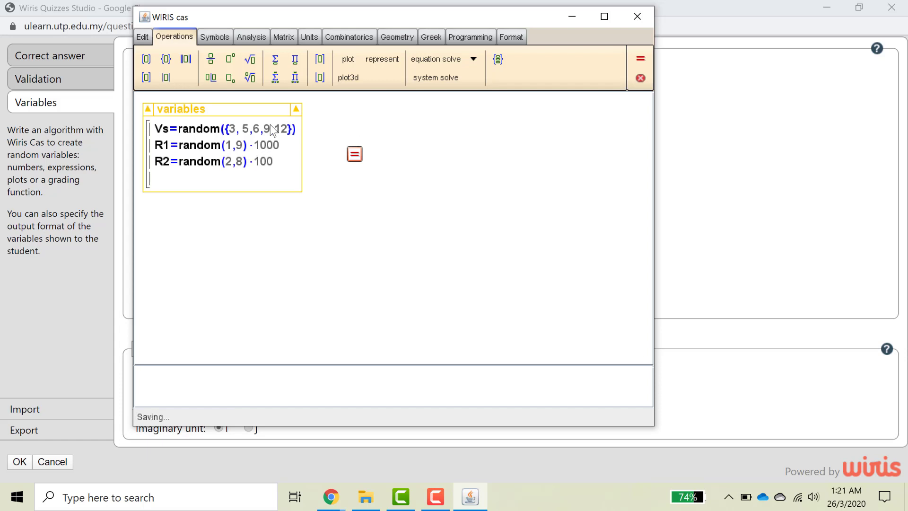
type("R3=rand")
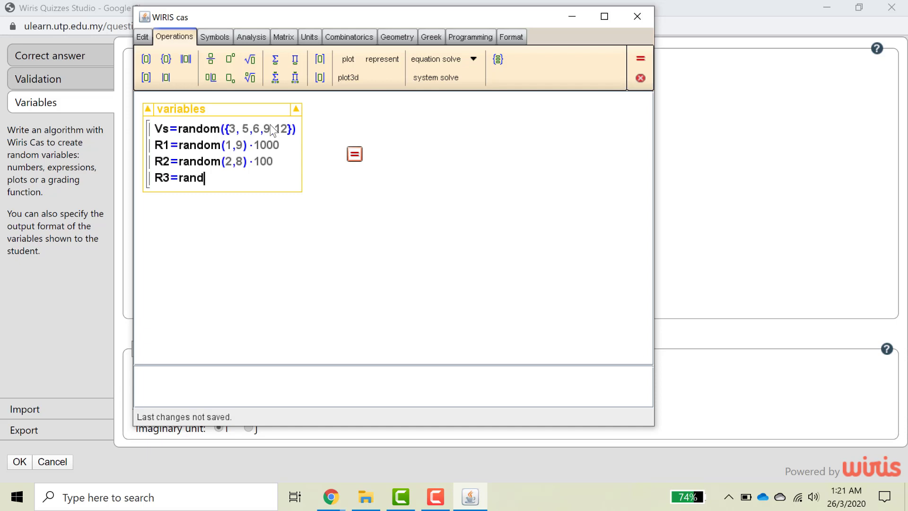
type("om(")
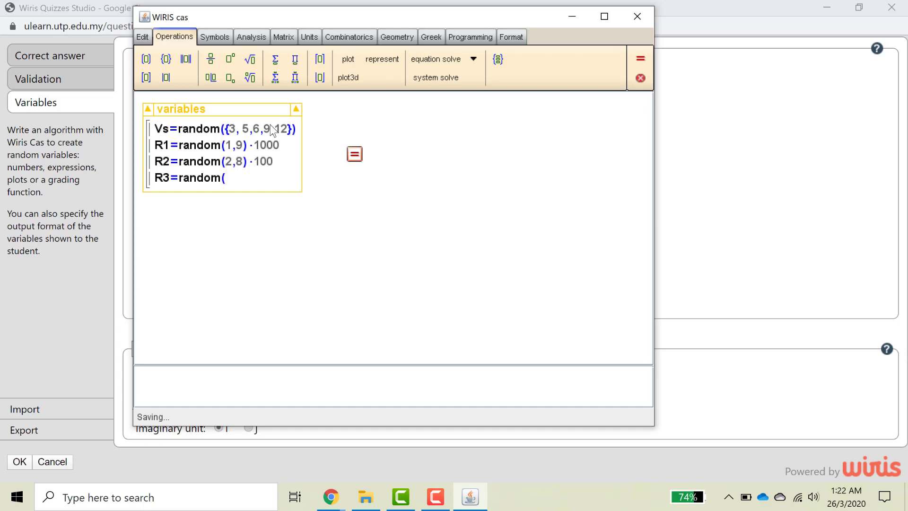
type("120,500)")
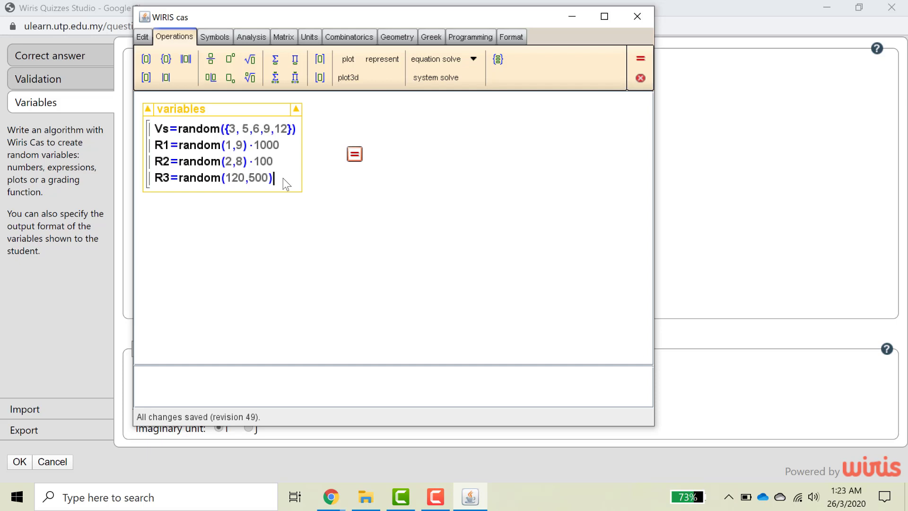
key("Return")
key("Return")
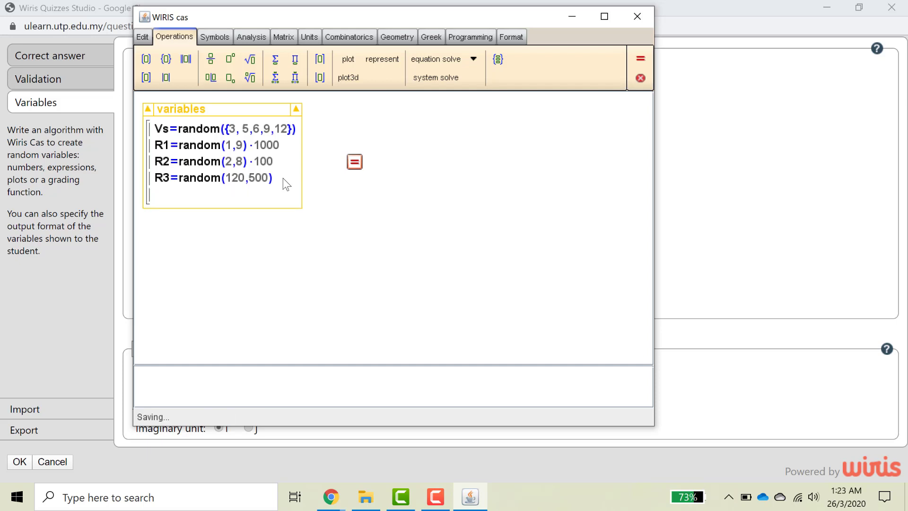
Add the answer variable I1=Vs/R1 to the variables block and calculate it.
type("I1")
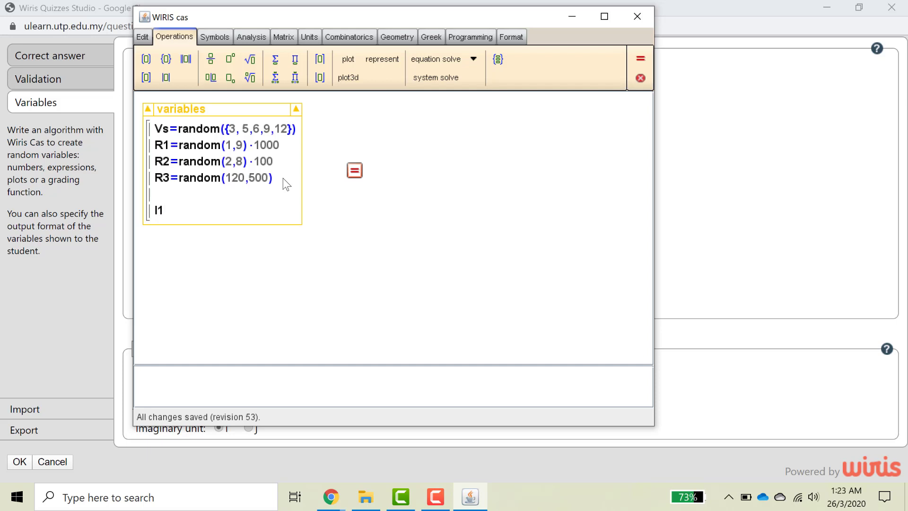
type("=")
type("Vs/")
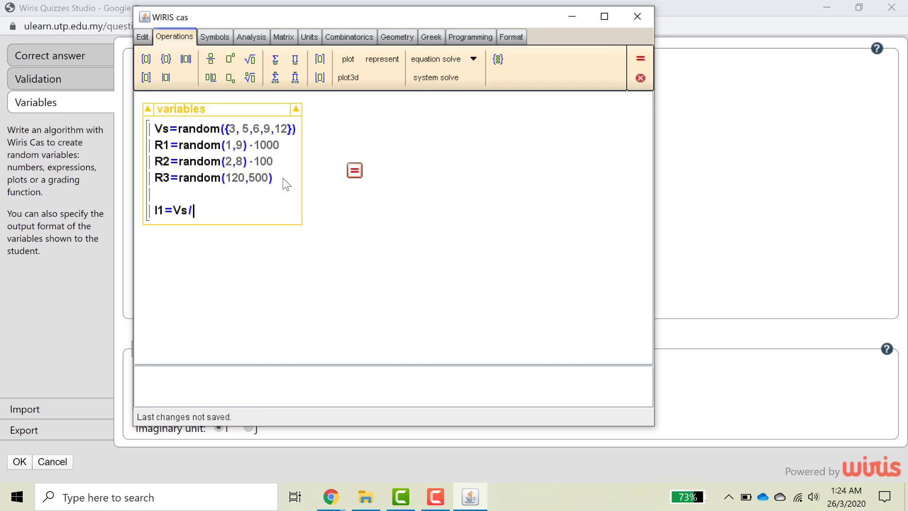
type("R1")
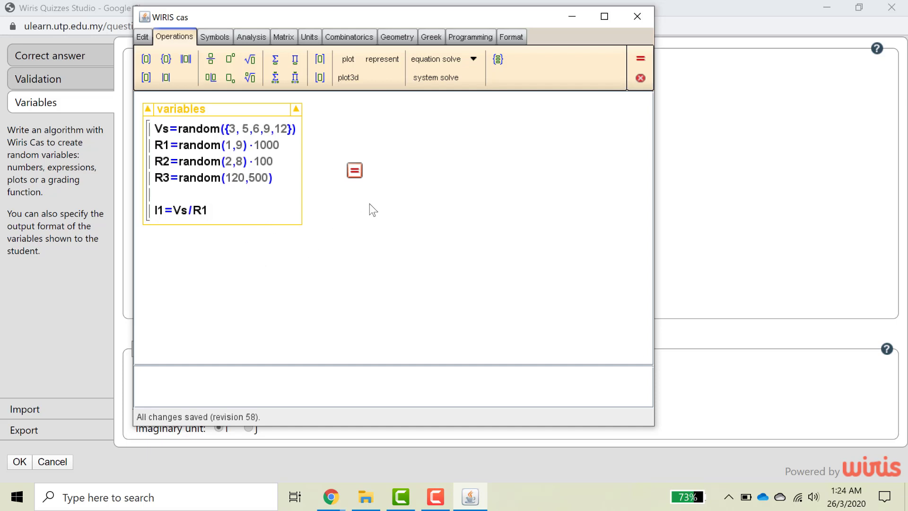
left_click(355, 172)
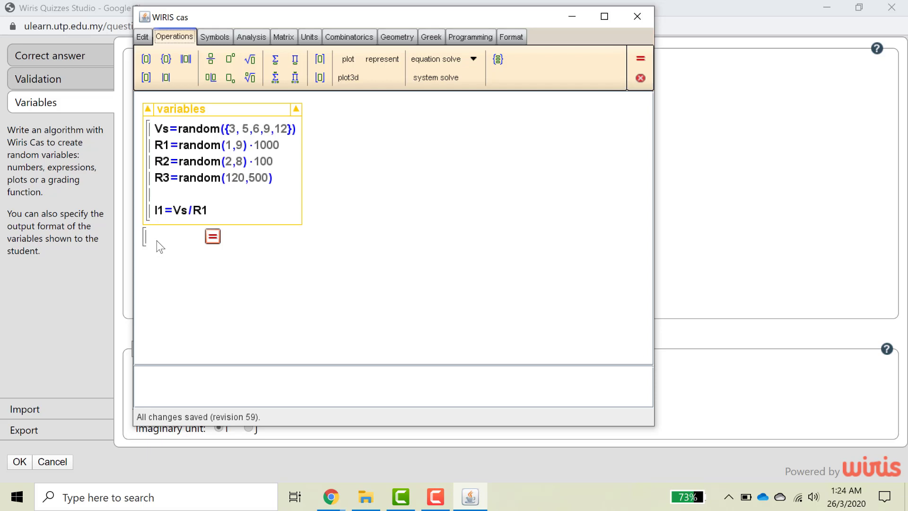
Type a check list of Vs, R1, R2 and R3 on separate lines below the variables block.
type("Vs")
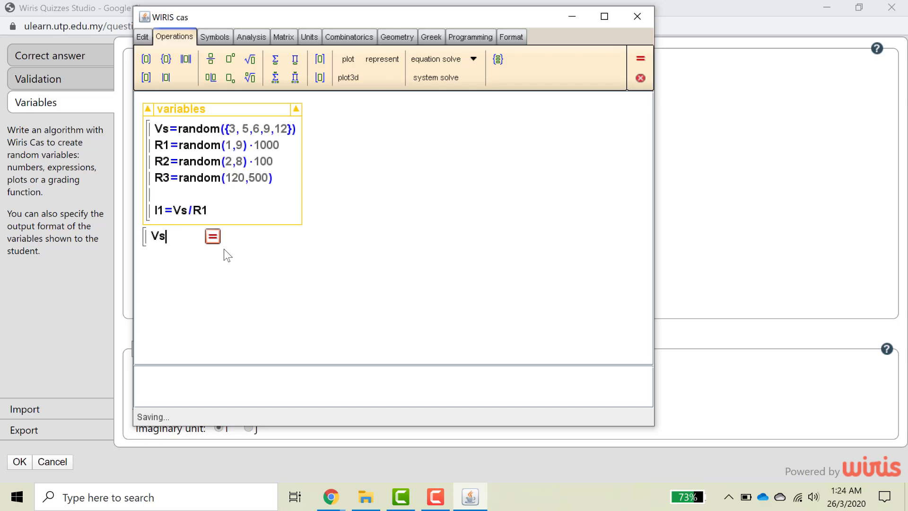
key("Return")
type("r1")
key("Return")
key("BackSpace")
key("BackSpace")
key("BackSpace")
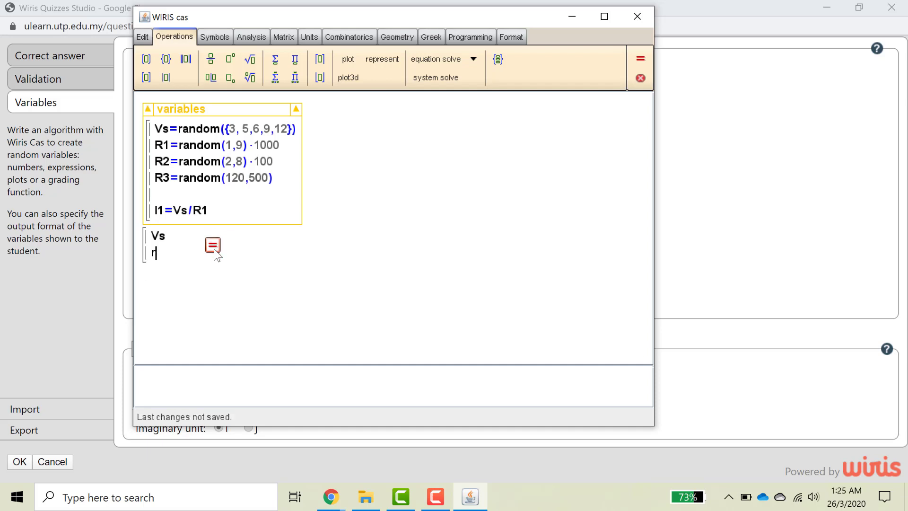
type("R1")
key("Return")
type("R2")
key("Return")
type("R3")
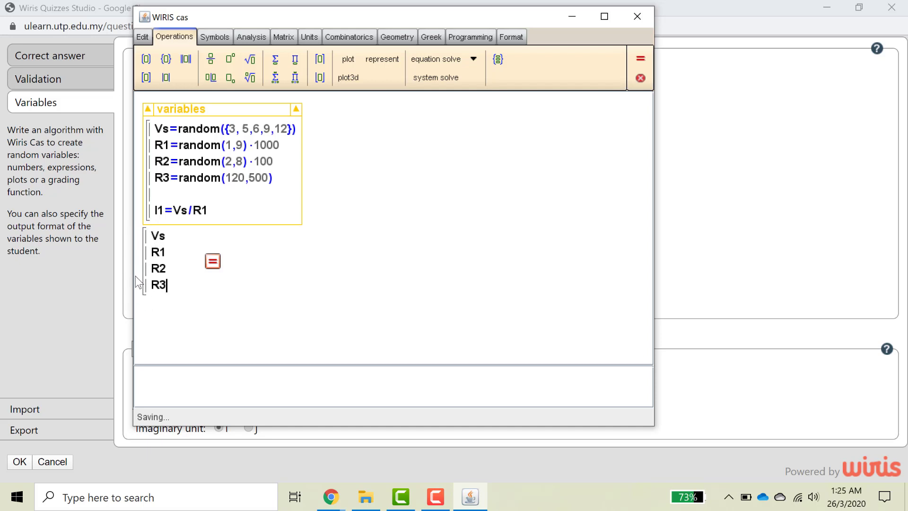
Evaluate the check list, giving Vs=6, R1=1000, R2=700 and R3=454.
left_click(159, 312)
key("Return")
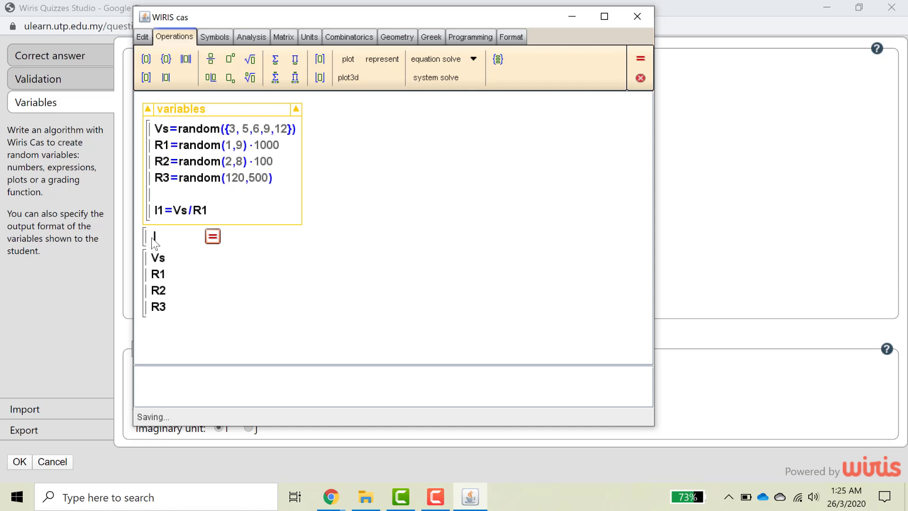
key("BackSpace")
key("BackSpace")
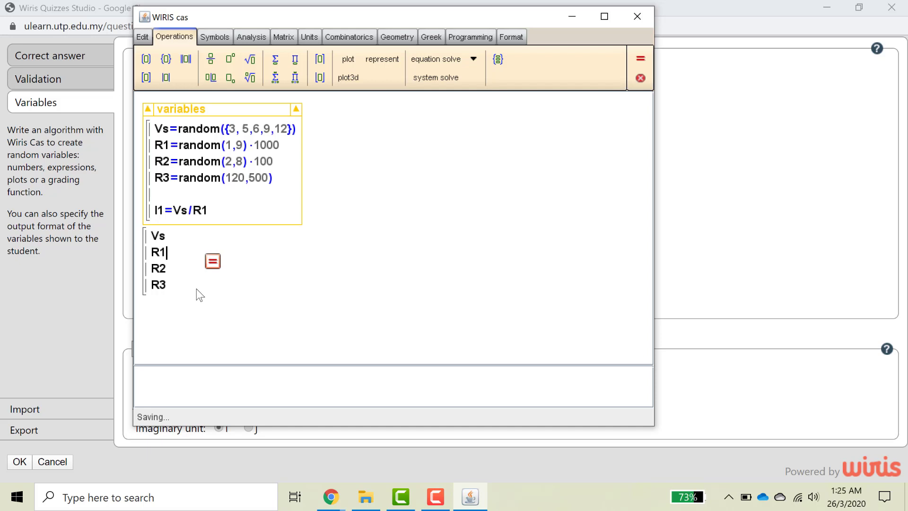
left_click(213, 263)
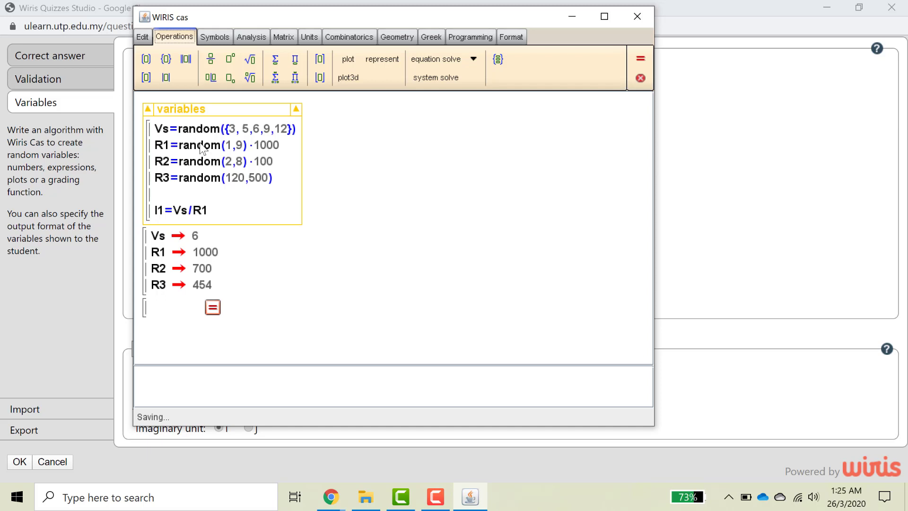
Add I1 to the check list and recalculate, showing I1 as the exact fraction 1/1500.
left_click(213, 285)
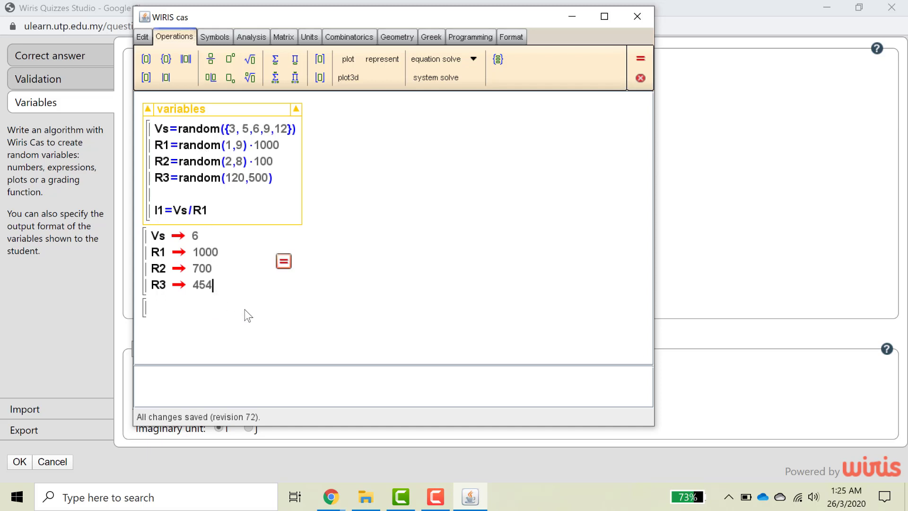
key("Return")
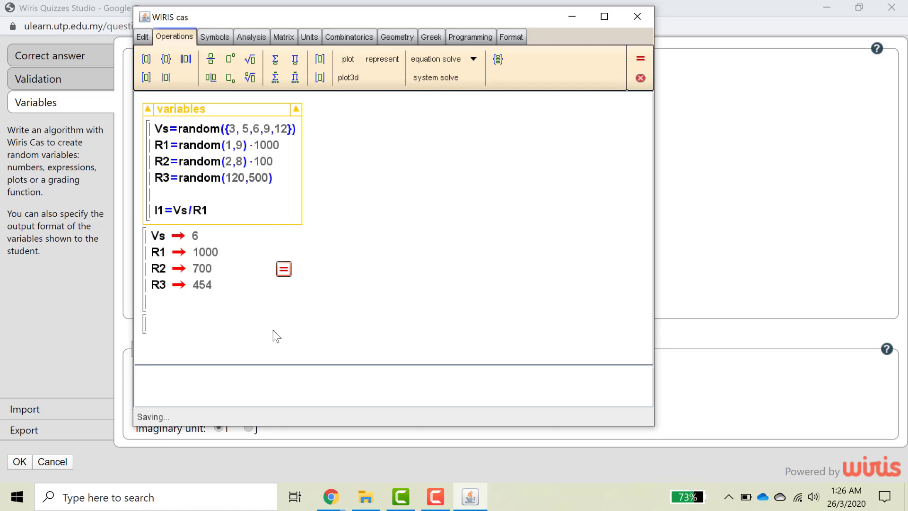
type("I1")
left_click(283, 269)
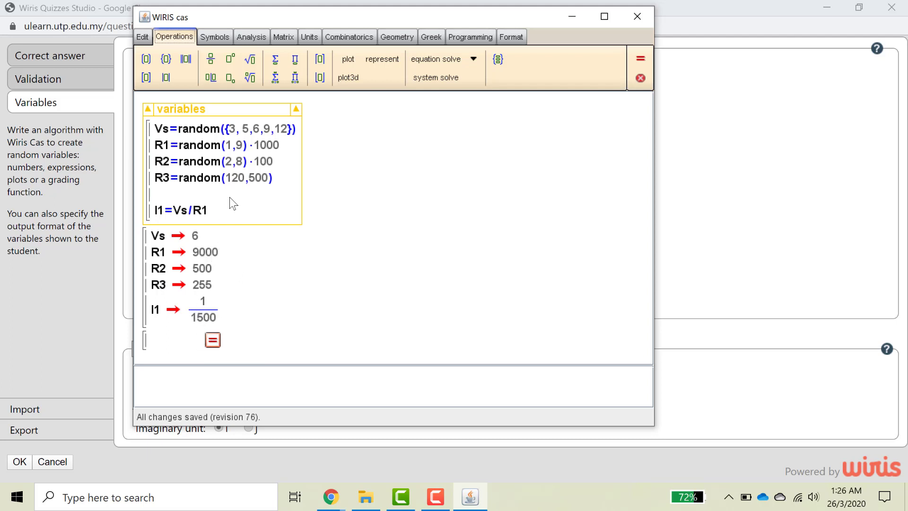
left_click(195, 212)
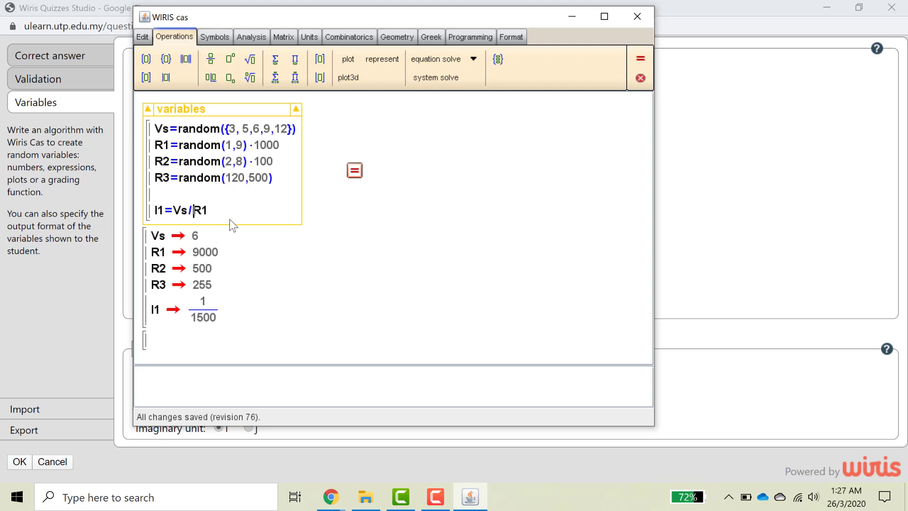
Rewrite I1 as (Vs/R1)*1. and recalculate so it evaluates to decimal 0.0016667.
left_click(200, 213)
type("(")
key("Right")
key("Right")
key("Right")
key("Right")
key("Right")
type(")*")
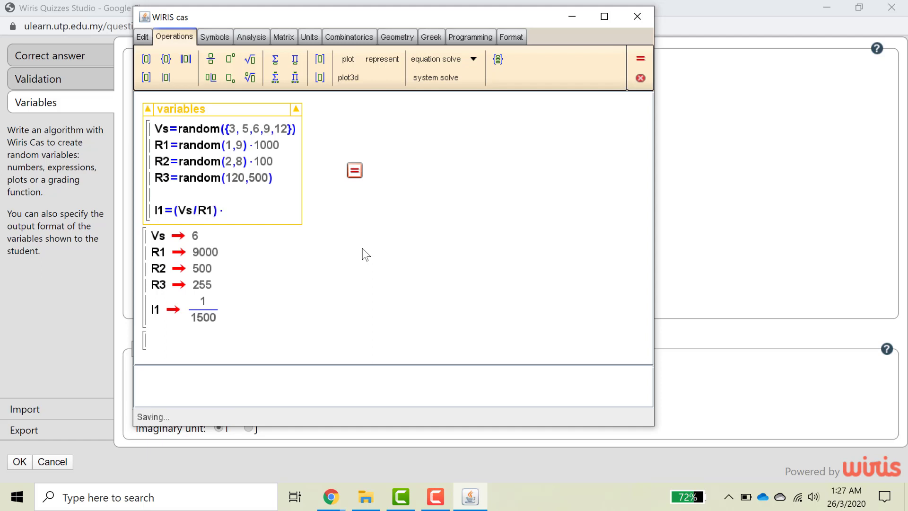
type("1.")
left_click(251, 273)
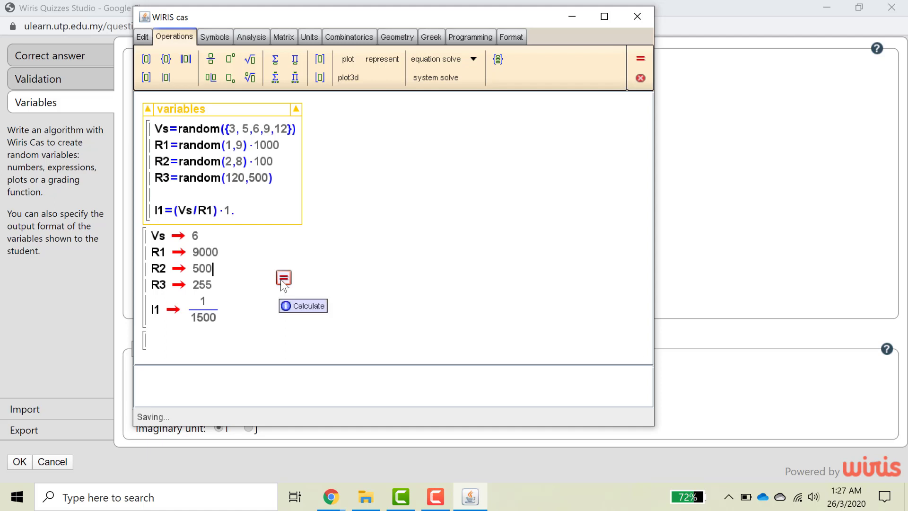
left_click(284, 278)
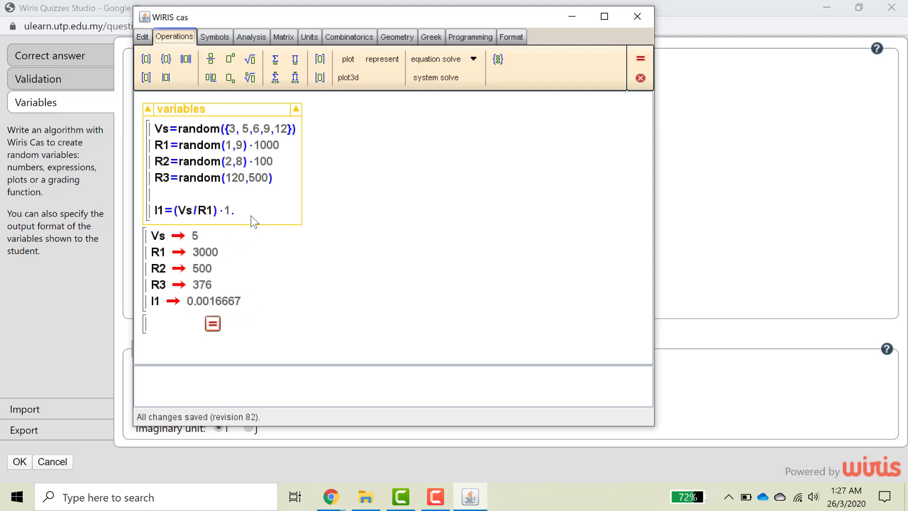
Add an empty line below I1 and select the I1 definition for copying.
key("Return")
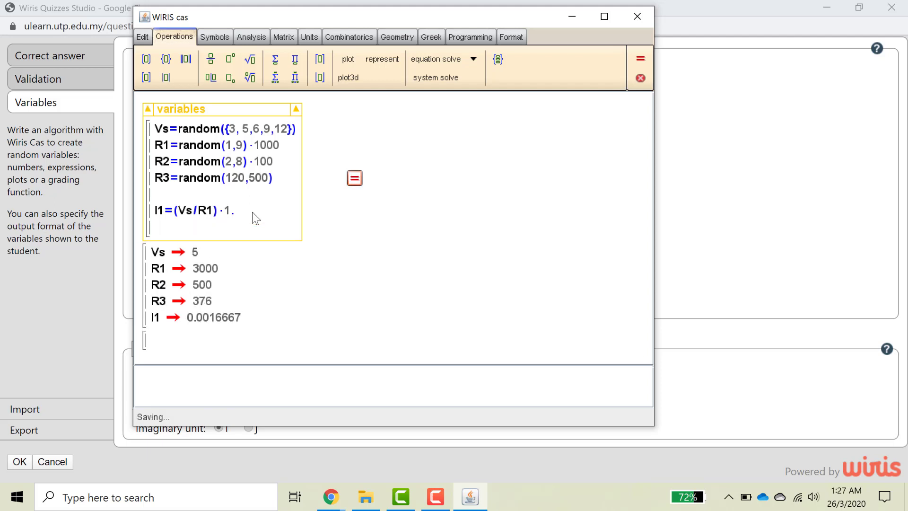
left_click_drag(154, 214, 235, 217)
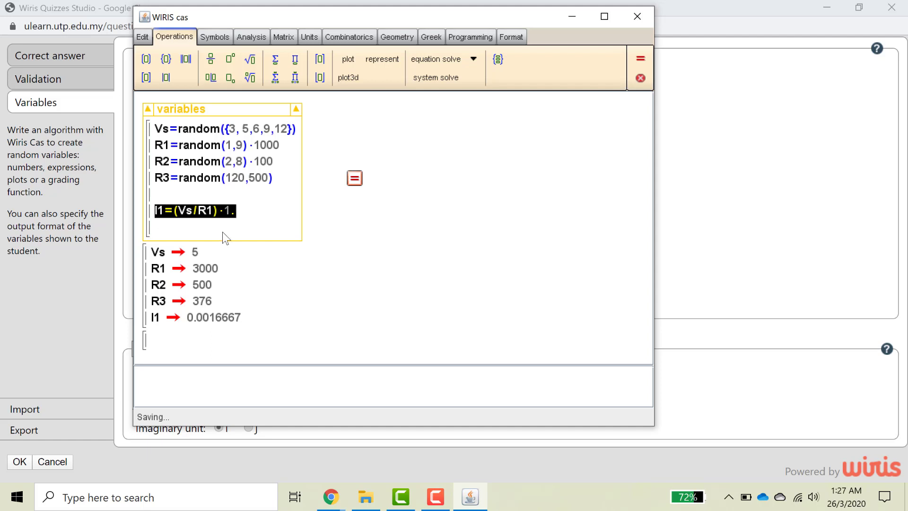
left_click(172, 232)
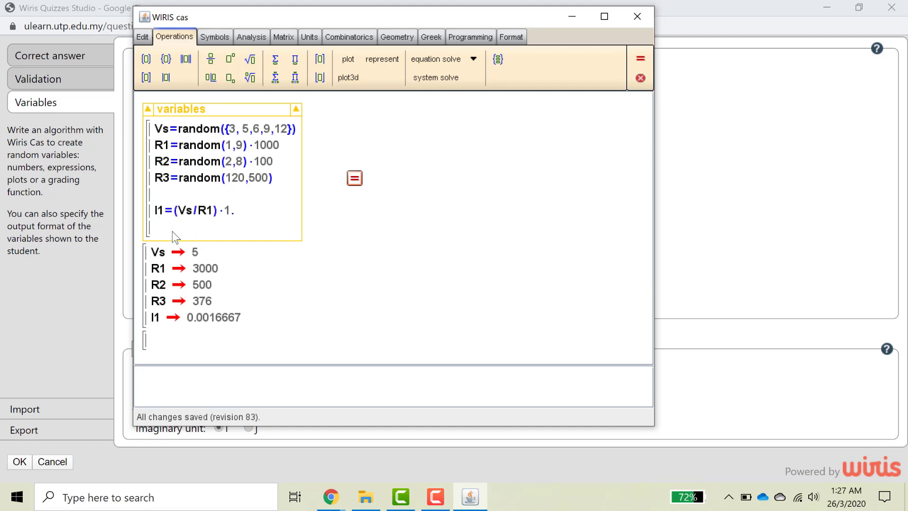
Paste a copy of the I1 line and change it to I2=(Vs/R2)*1.
type("I1=(Vs/R1)·1.")
key("BackSpace")
type("3")
key("BackSpace")
type("2")
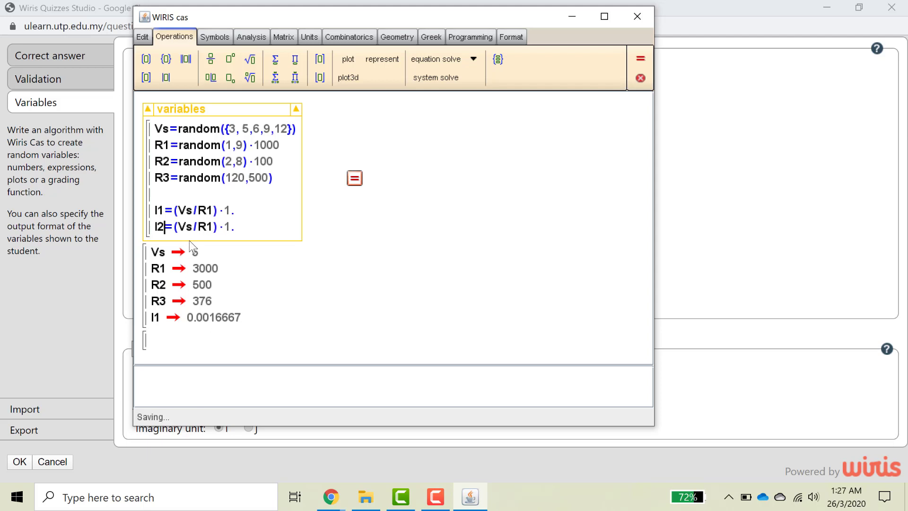
left_click(214, 228)
key("BackSpace")
type("2")
key("Return")
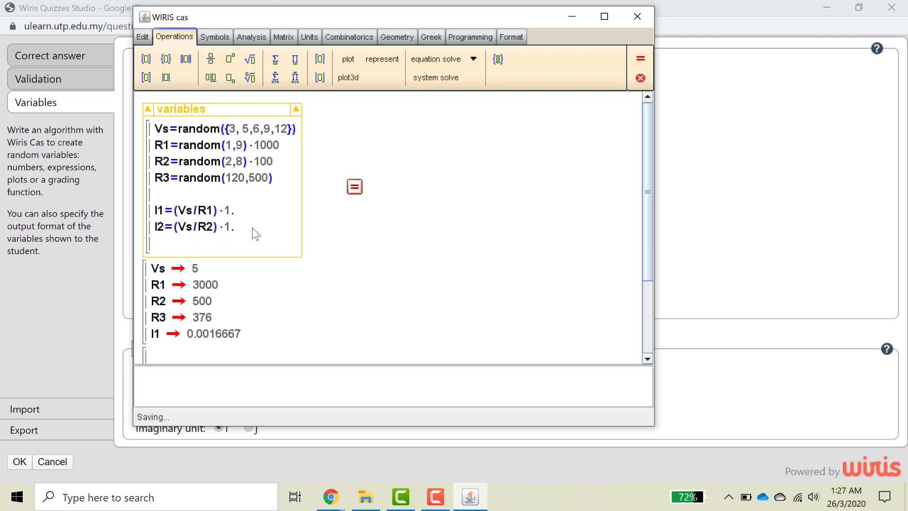
Paste another copy as I3=(Vs/R3)*1. and begin the temp=1/ definition.
type("I1=(Vs/R1)·1.")
left_click(163, 243)
key("BackSpace")
type("3")
left_click(214, 244)
key("BackSpace")
type("3")
key("Return")
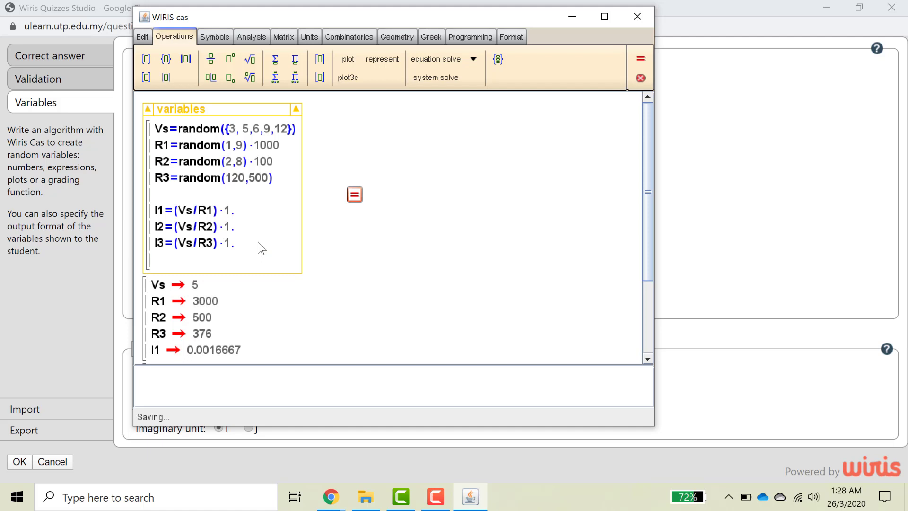
type("temp=1/R1+1/R2+1/R3")
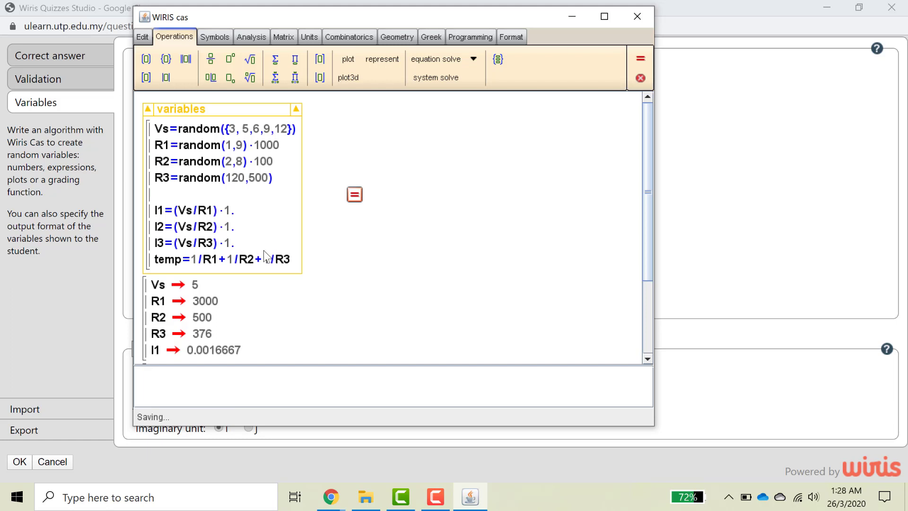
Complete temp=(1/R1+1/R2+1/R3)*1., add Rtot=1/temp, and recalculate the variables block.
left_click(192, 259)
type("(")
type(")*1")
type(".")
key("Return")
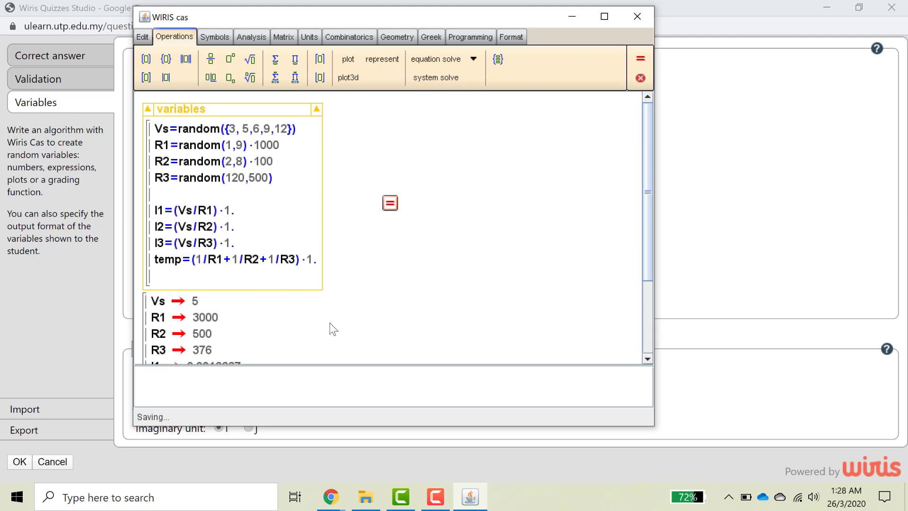
type("Rtot=1/temp")
scroll(300, 315, "down", 1)
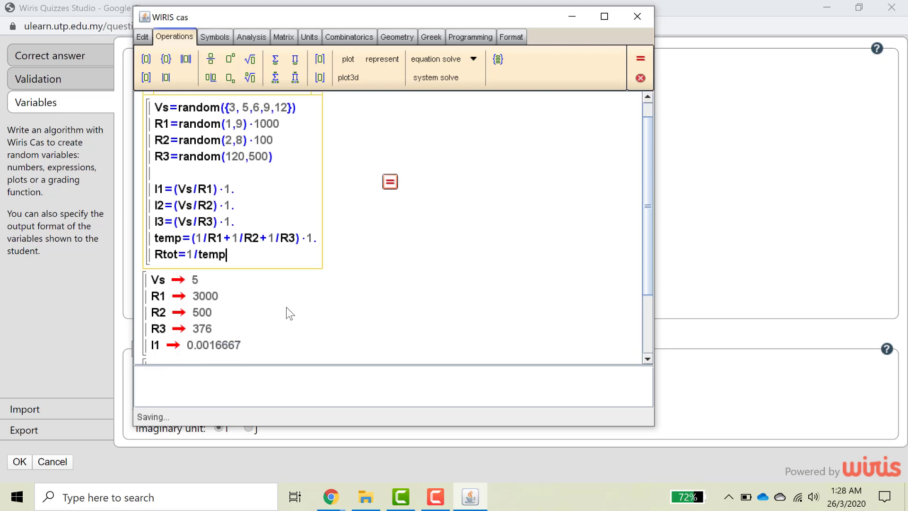
left_click(391, 161)
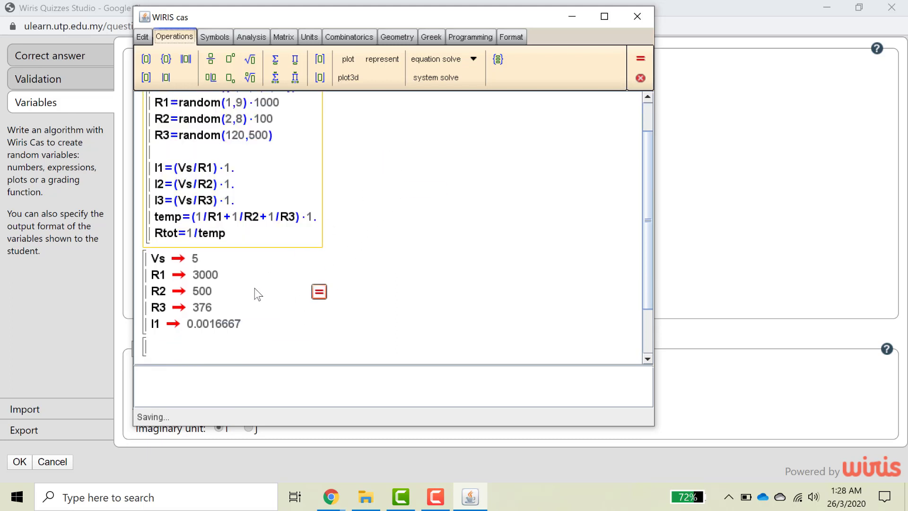
scroll(252, 291, "down", 1)
left_click(235, 281)
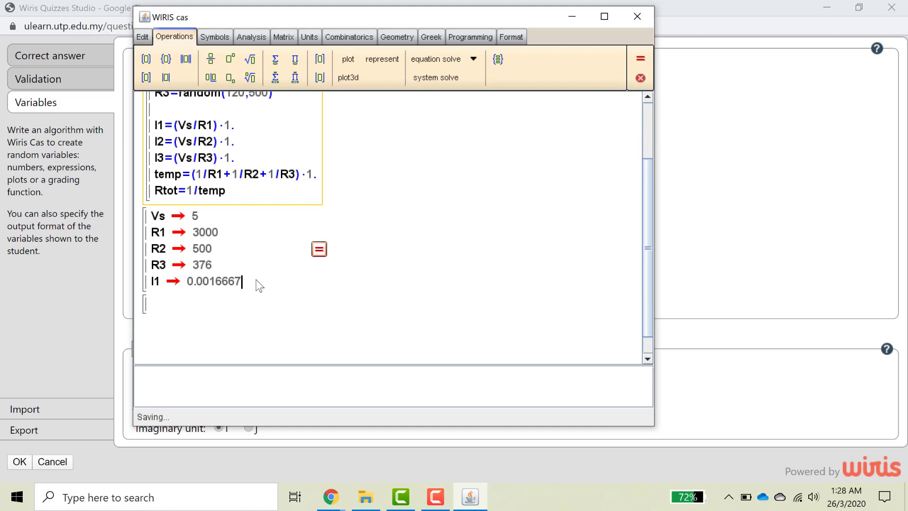
Add Rtot to the check list, which evaluates to 212.31 with the redrawn values.
key("Return")
type("R")
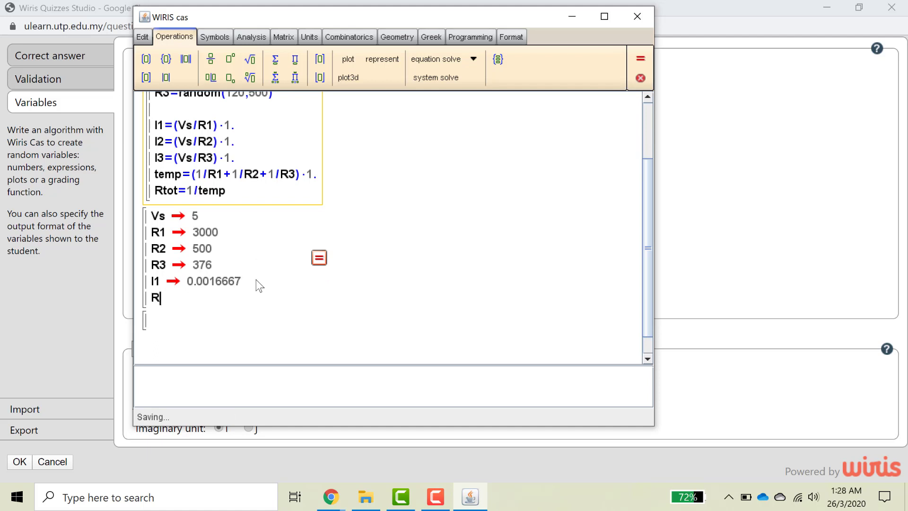
type("tot")
left_click(318, 259)
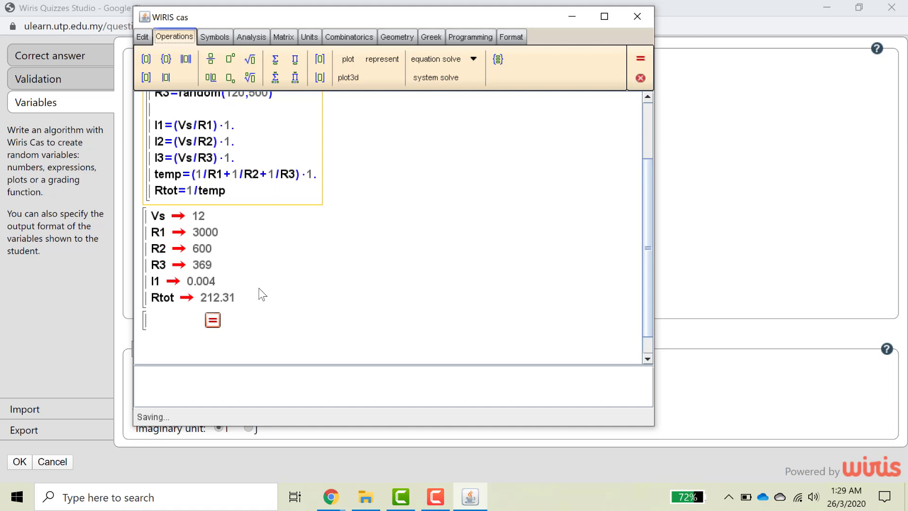
scroll(259, 288, "up", 2)
scroll(258, 289, "down", 2)
scroll(260, 293, "up", 2)
scroll(260, 292, "down", 1)
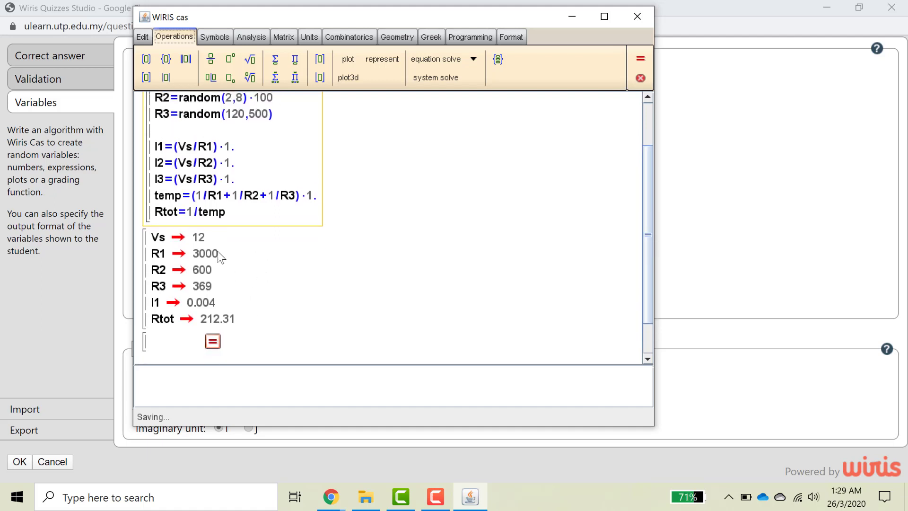
Reposition the WIRIS cas window while the algorithm is saved as revision 119.
left_click_drag(399, 25, 518, 39)
scroll(328, 225, "up", 2)
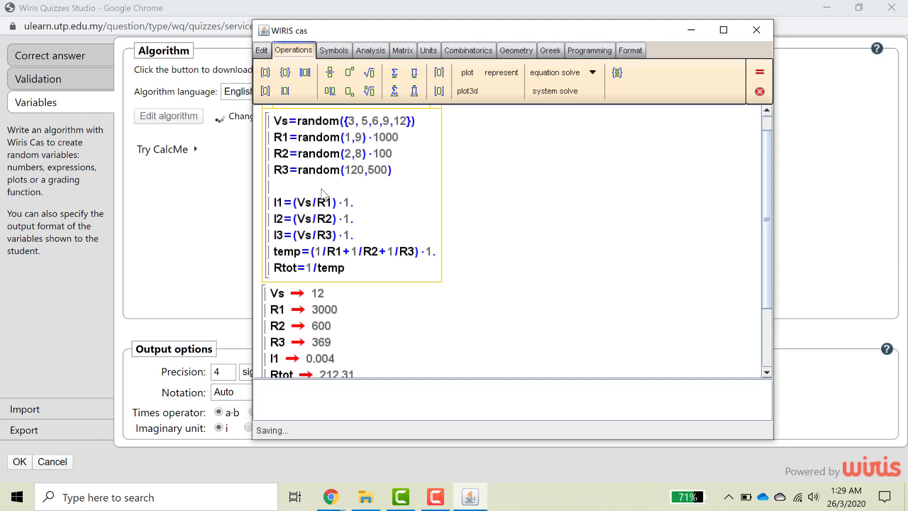
left_click_drag(532, 34, 505, 29)
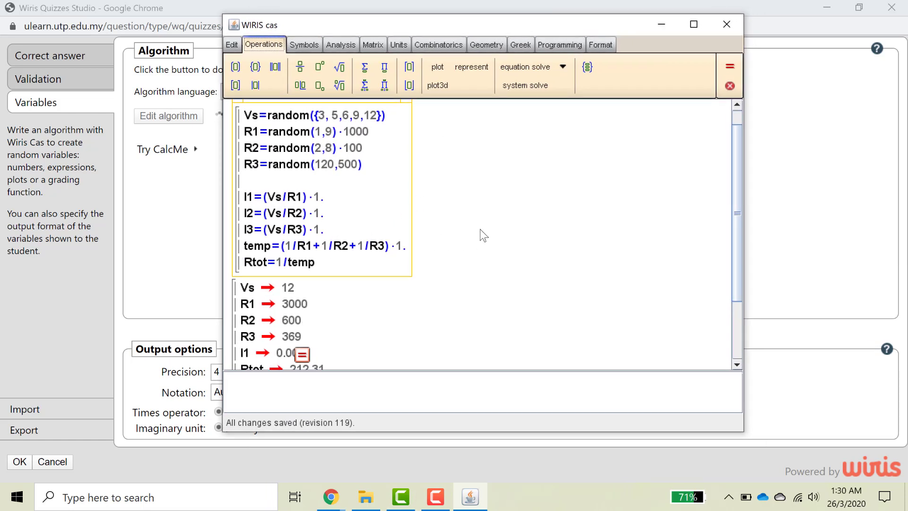
scroll(455, 225, "down", 1)
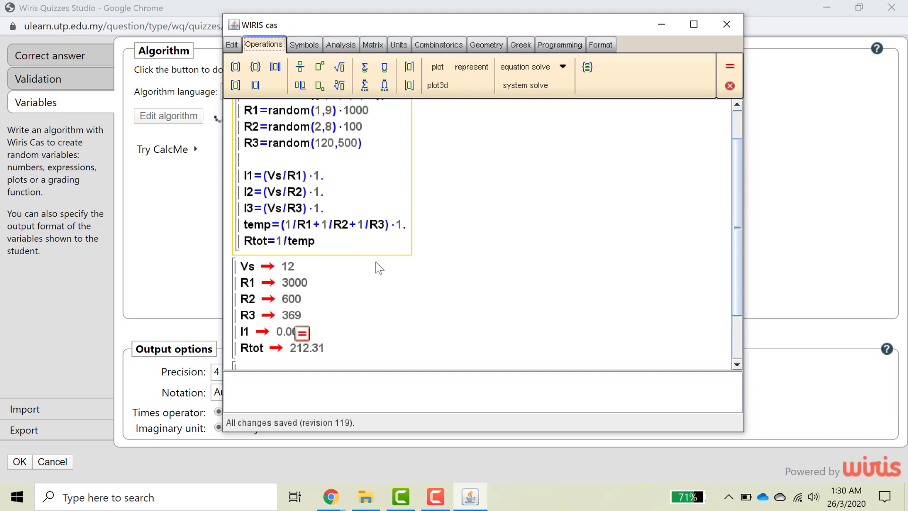
scroll(336, 329, "up", 1)
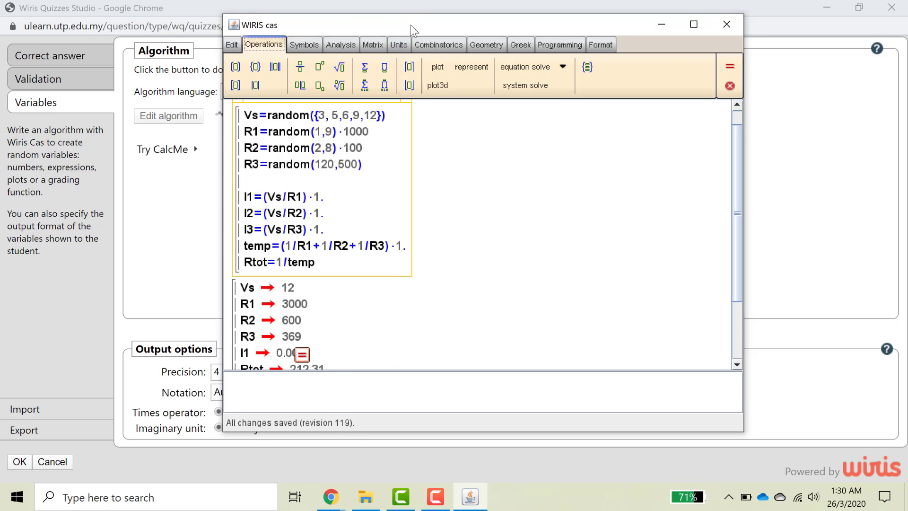
left_click_drag(450, 30, 544, 21)
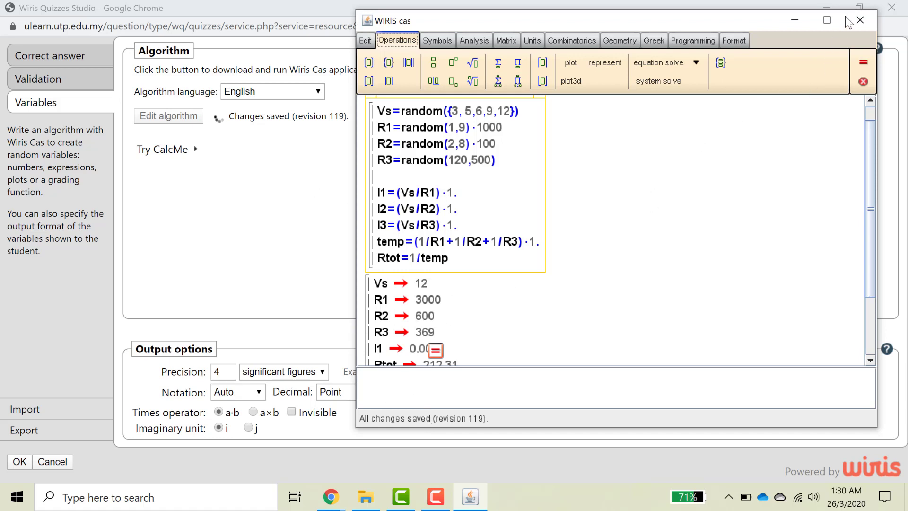
Close the WIRIS cas editor and accept the algorithm so the question reports 'Has algorithm'.
left_click(862, 20)
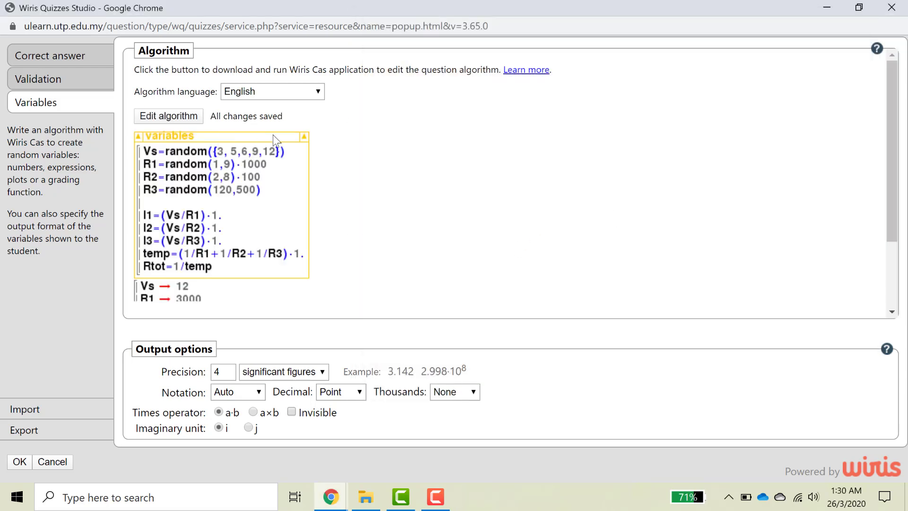
scroll(183, 183, "down", 2)
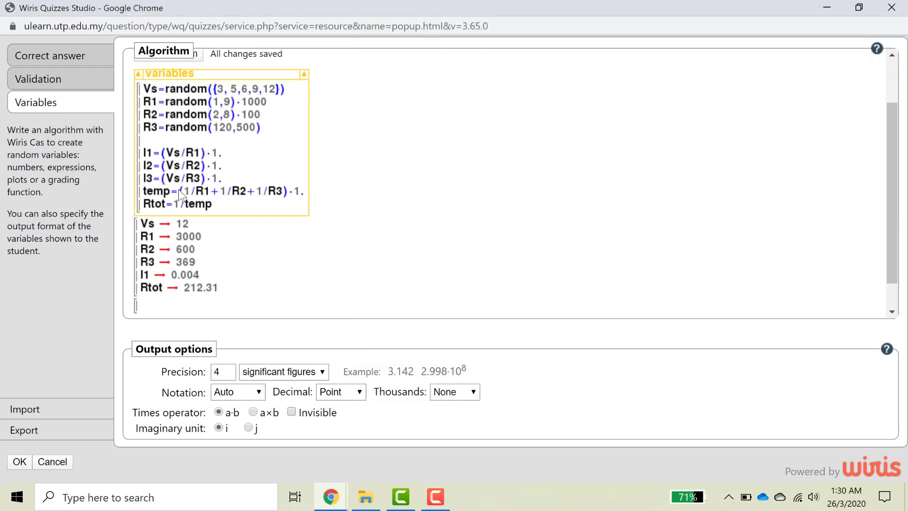
scroll(178, 189, "up", 1)
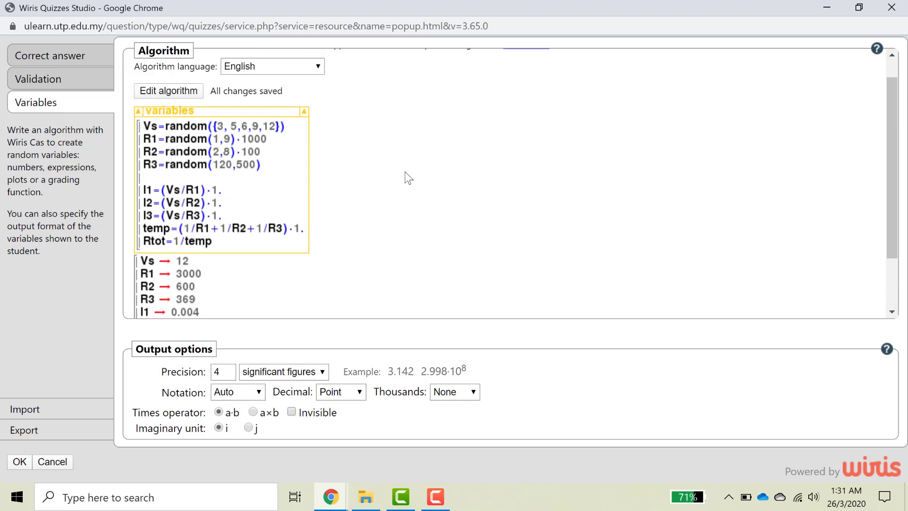
scroll(203, 197, "down", 2)
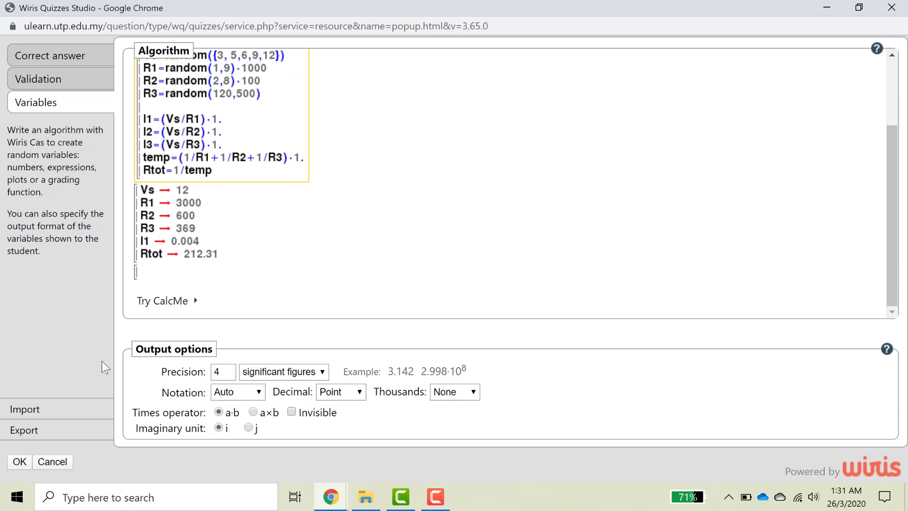
left_click(20, 461)
scroll(625, 336, "down", 3)
scroll(615, 369, "up", 3)
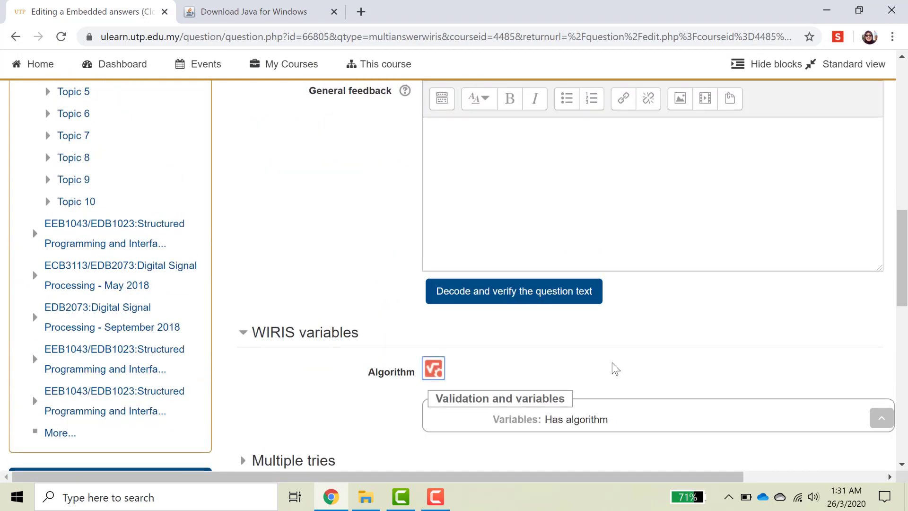
scroll(615, 368, "down", 2)
scroll(615, 367, "up", 4)
scroll(616, 379, "down", 1)
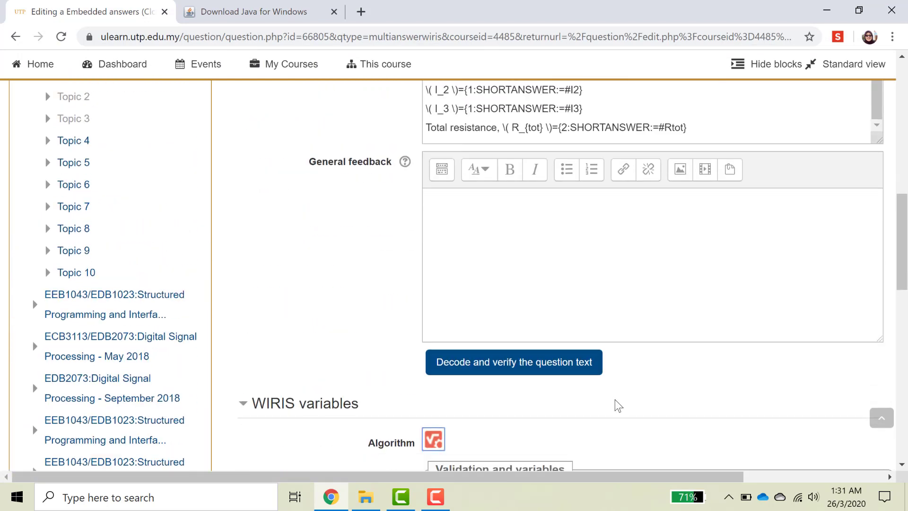
Decode and verify the question text into its four short-answer parts.
left_click(555, 368)
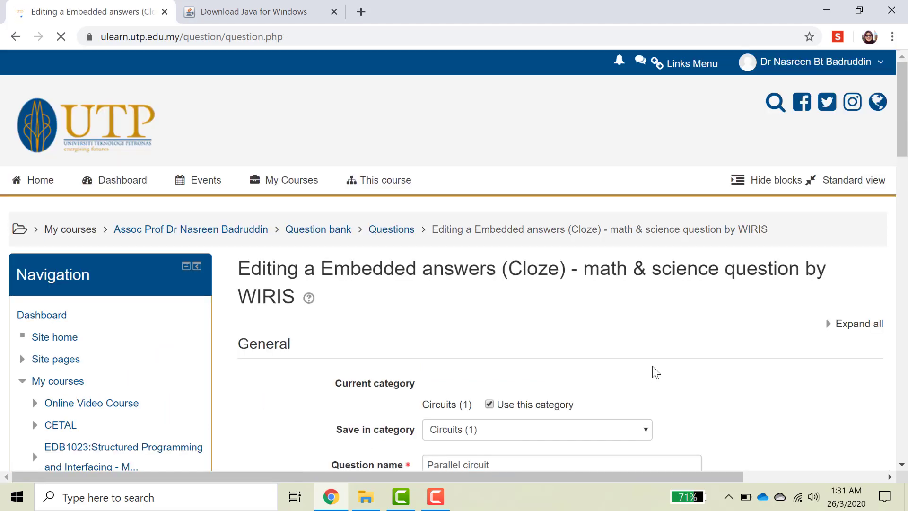
scroll(656, 372, "down", 2)
scroll(655, 372, "down", 15)
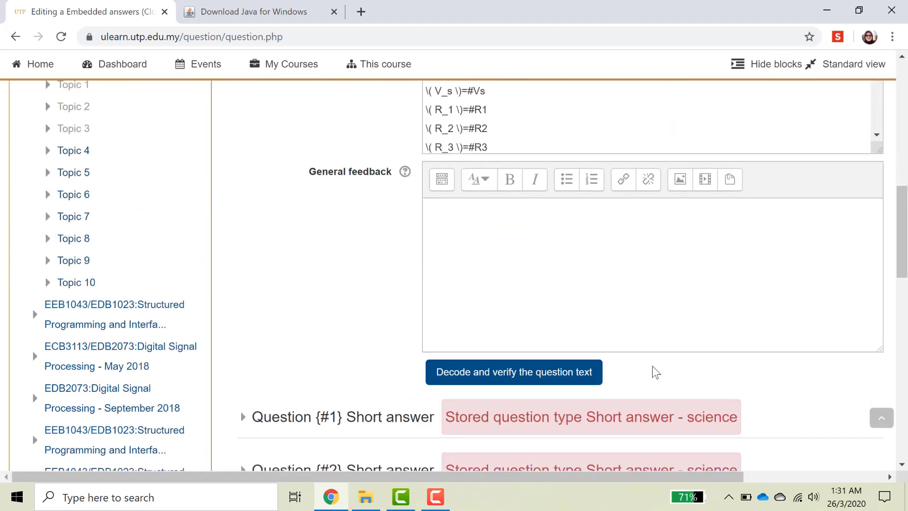
scroll(568, 367, "up", 3)
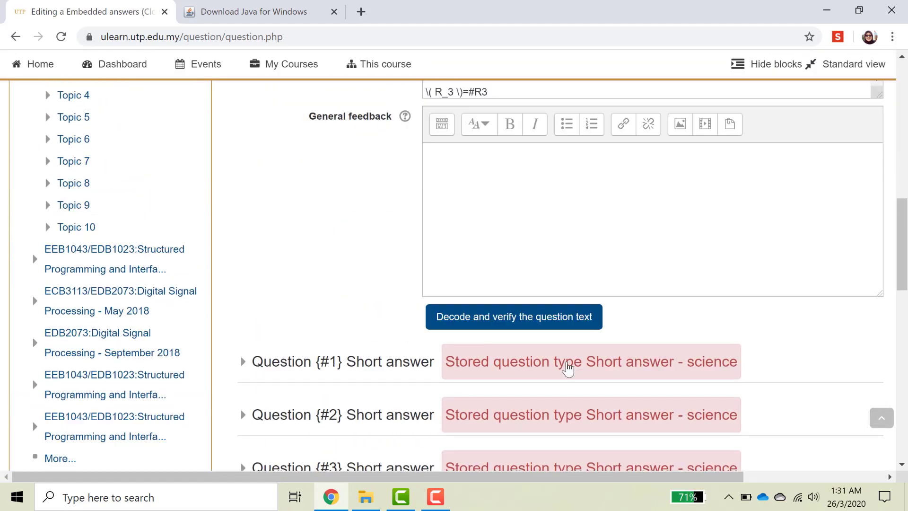
Save the question with 'Save changes and continue editing'.
scroll(488, 359, "down", 3)
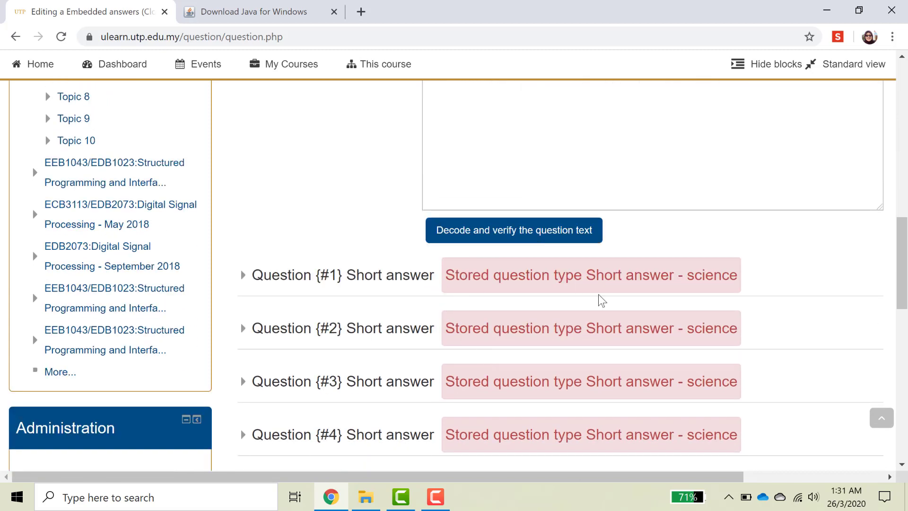
scroll(597, 299, "down", 2)
scroll(594, 317, "down", 1)
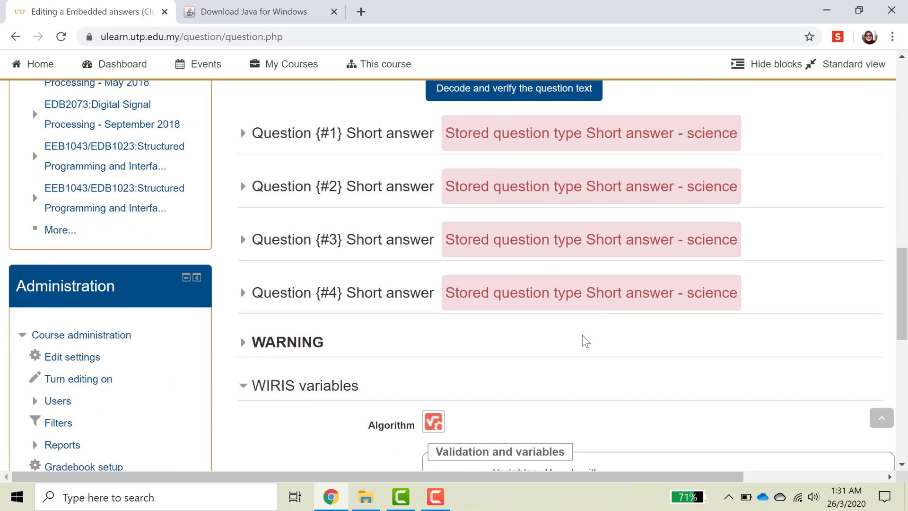
scroll(571, 289, "down", 3)
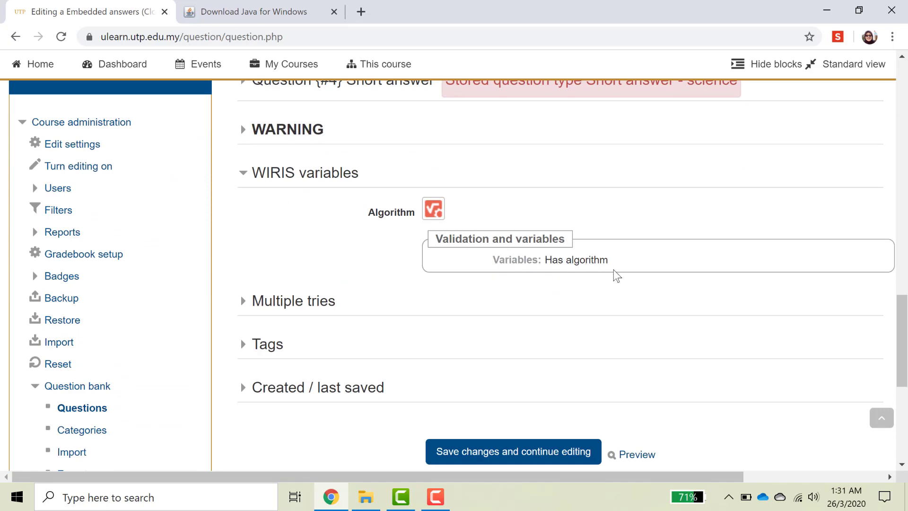
scroll(617, 276, "down", 2)
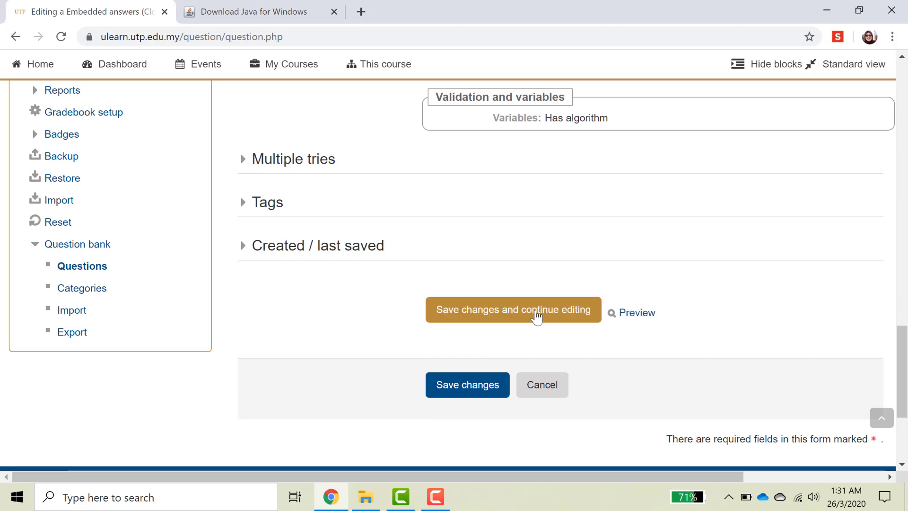
left_click(537, 316)
scroll(653, 328, "down", 15)
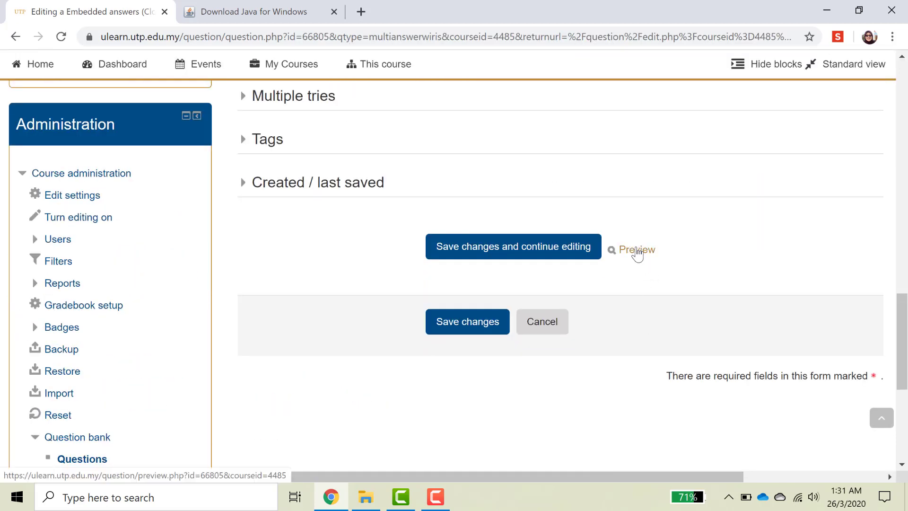
Preview the Parallel circuit question and review variant Vs=9, R1=6000, R2=600, R3=452 with its expected answers.
left_click(638, 251)
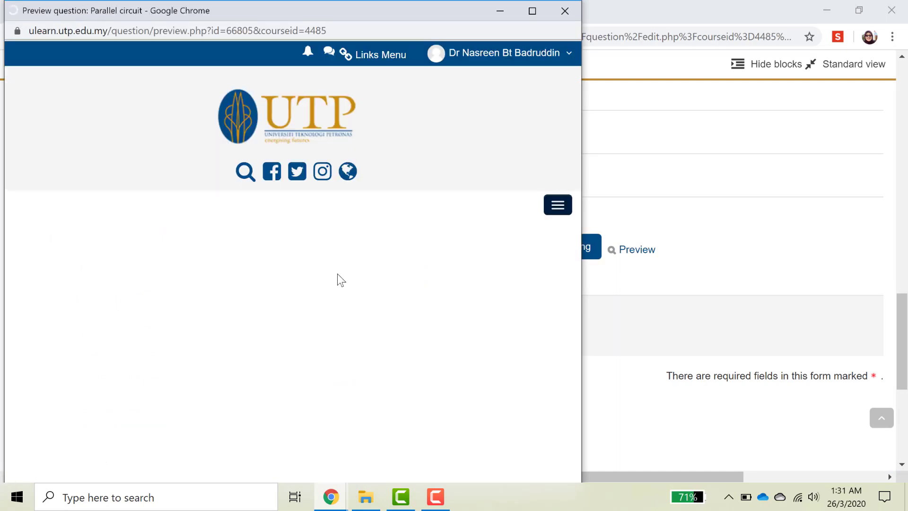
scroll(367, 271, "down", 2)
scroll(367, 288, "down", 4)
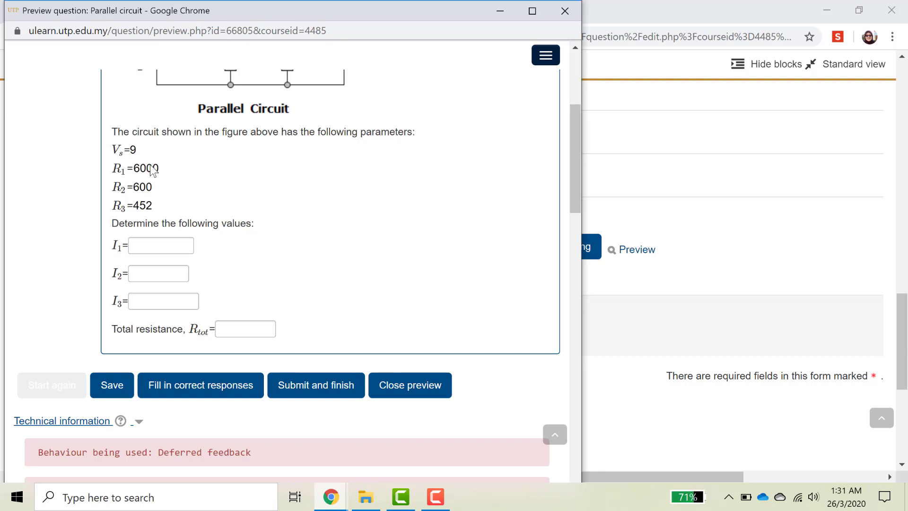
scroll(149, 181, "down", 1)
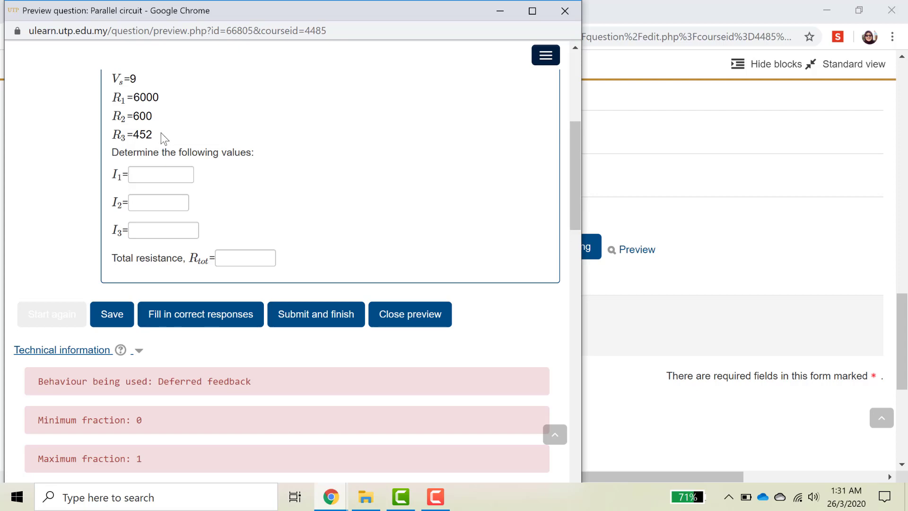
scroll(243, 174, "down", 6)
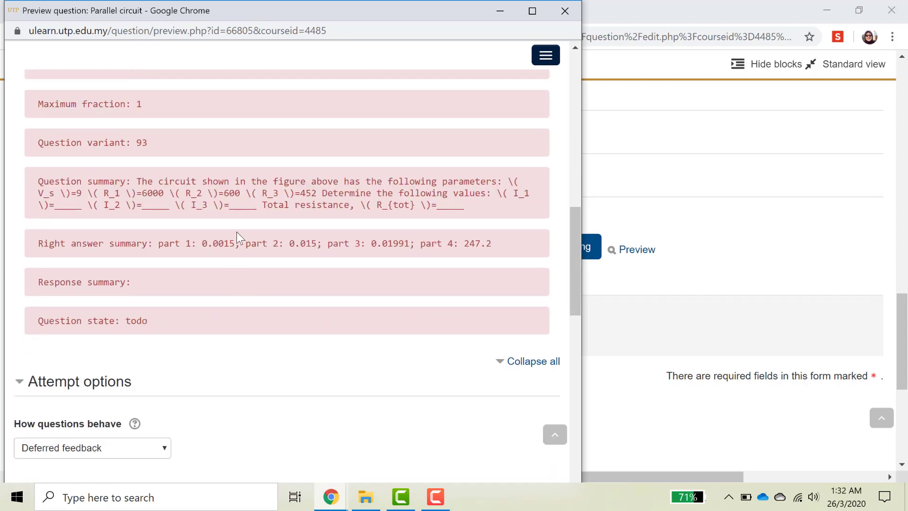
scroll(237, 231, "down", 5)
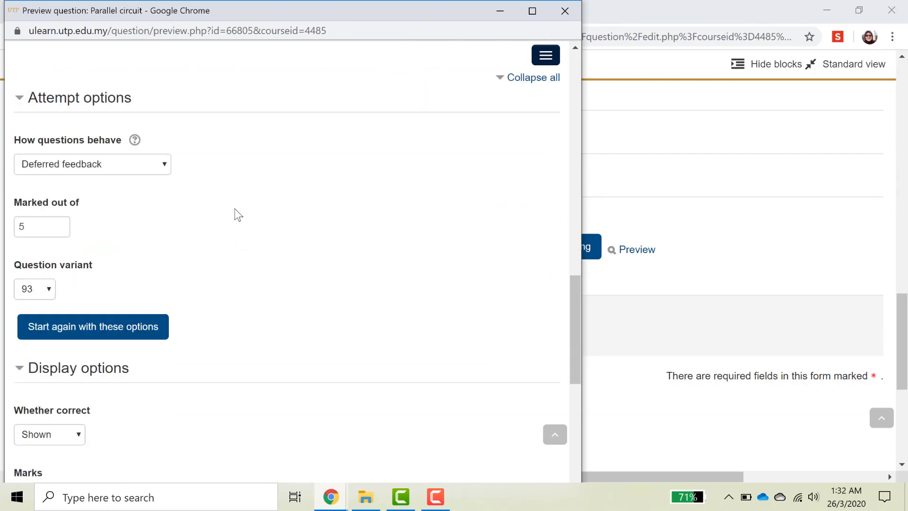
scroll(257, 210, "down", 2)
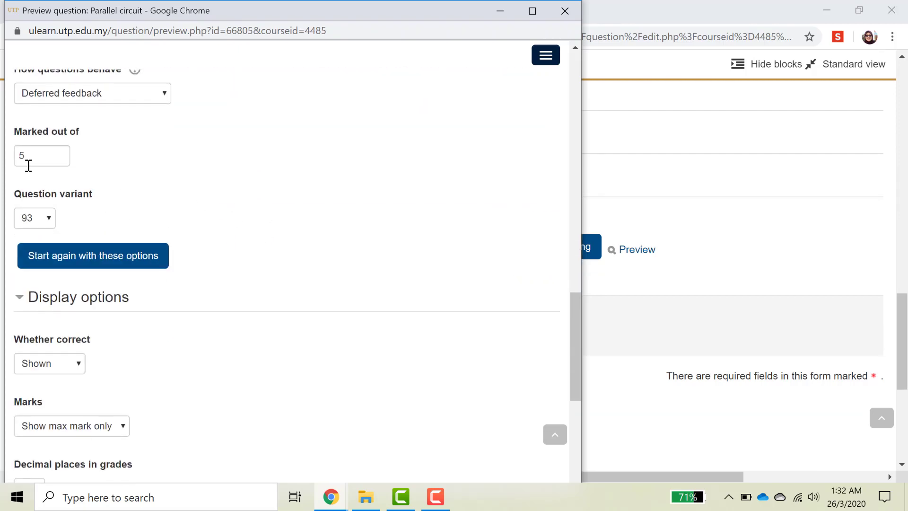
In Attempt options, keep the mark at 5 and pick question variant 1 instead of 93.
left_click_drag(34, 160, 19, 155)
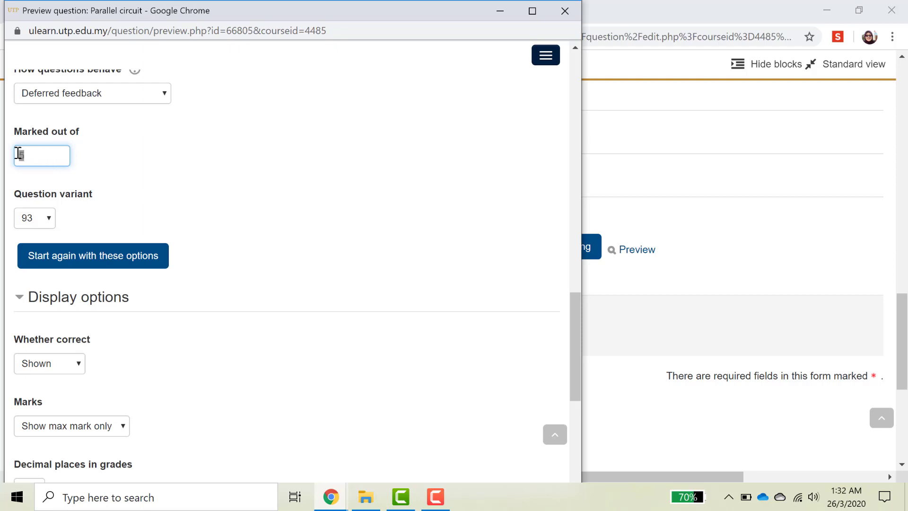
left_click(81, 204)
scroll(81, 204, "down", 1)
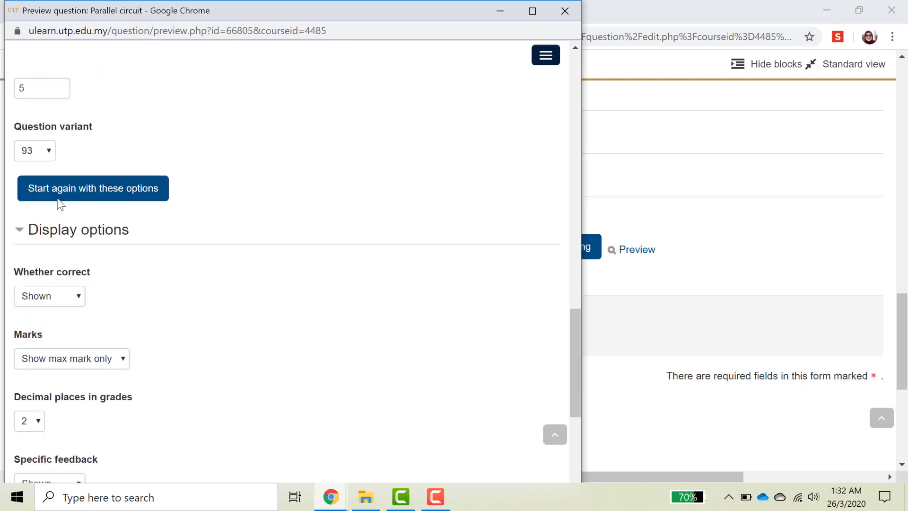
left_click(46, 148)
left_click_drag(49, 342, 67, 161)
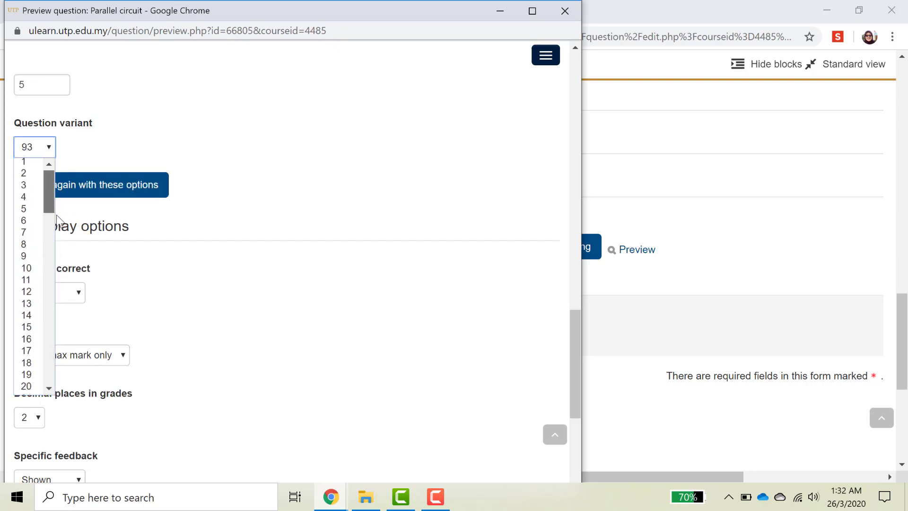
scroll(41, 362, "down", 20)
left_click_drag(47, 373, 55, 178)
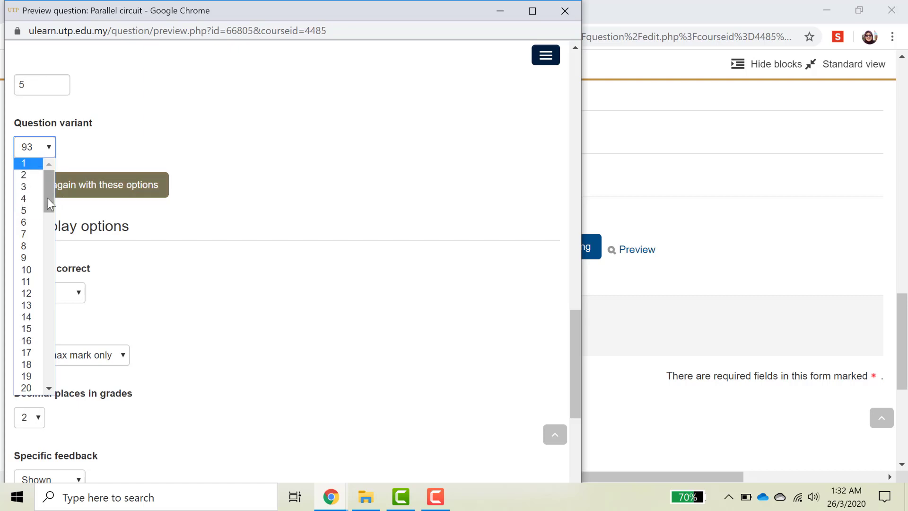
left_click(24, 163)
scroll(153, 149, "up", 5)
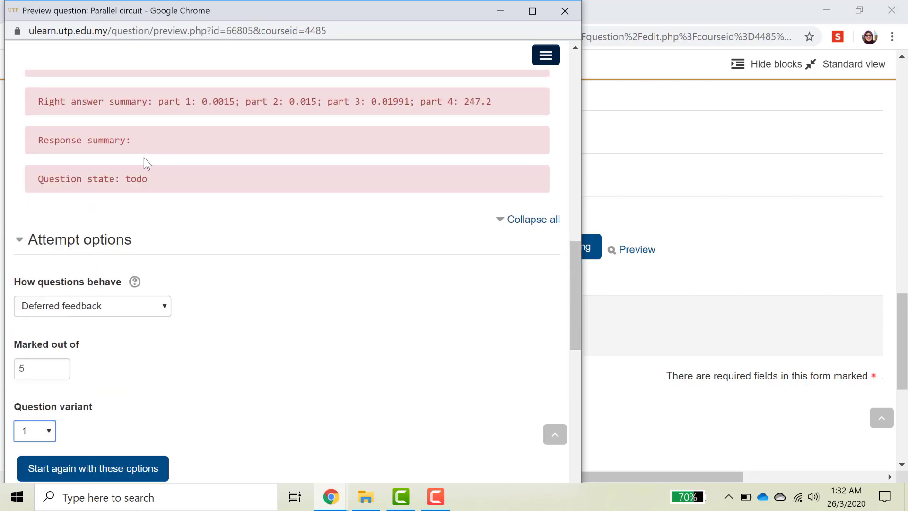
scroll(142, 159, "up", 12)
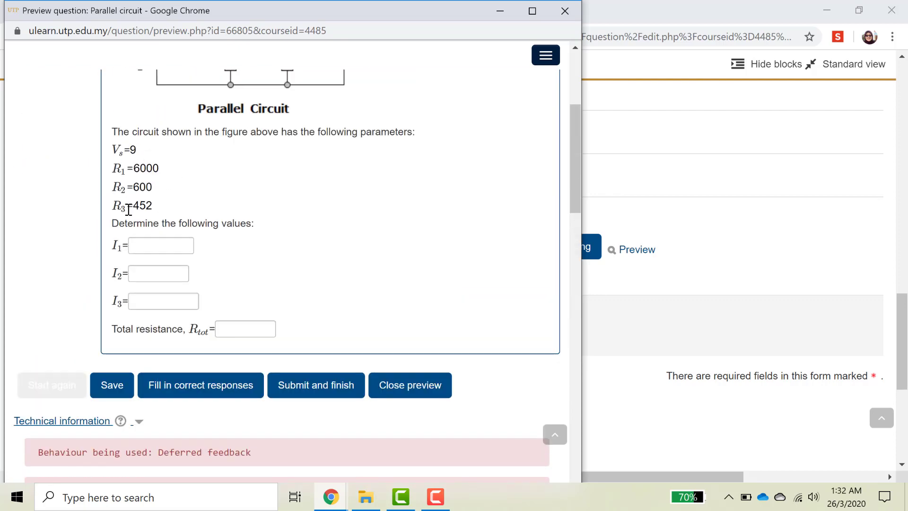
scroll(128, 209, "down", 15)
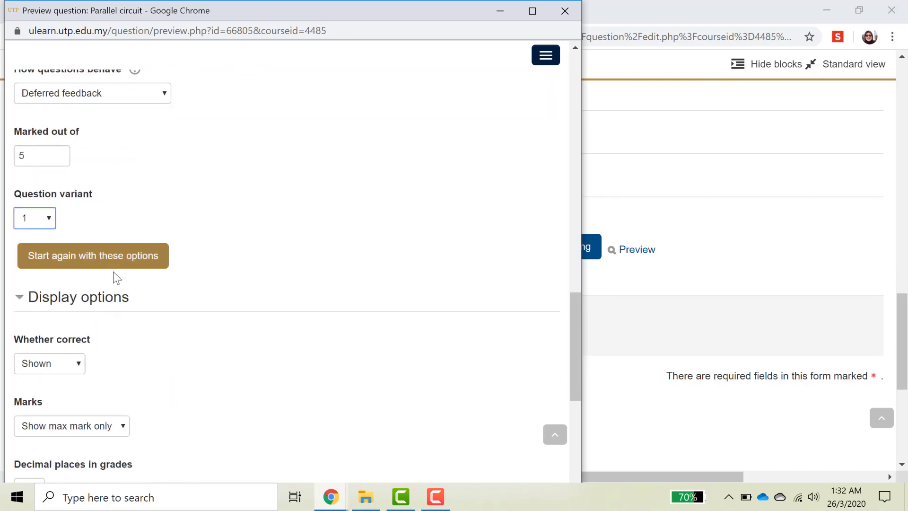
Restart the preview with variant 1, showing Vs=6, R1=9000, R2=700, R3=475.
left_click(90, 260)
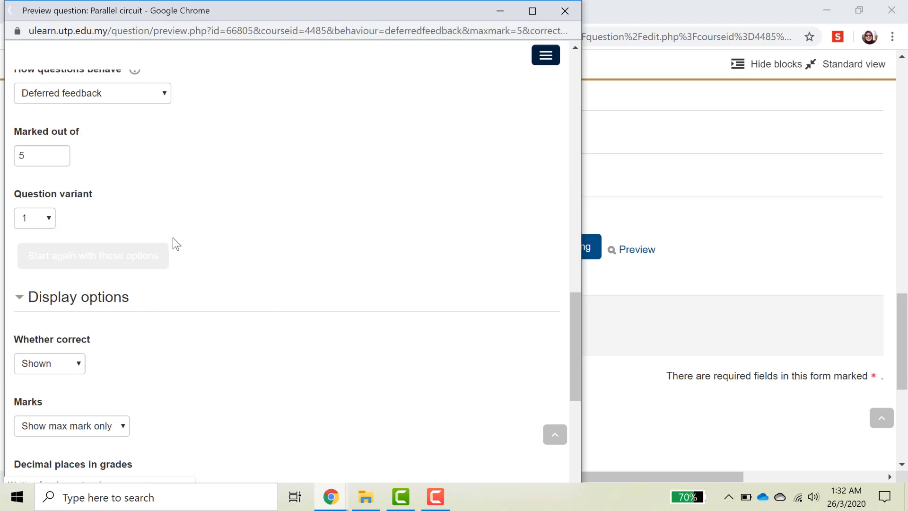
scroll(164, 252, "down", 5)
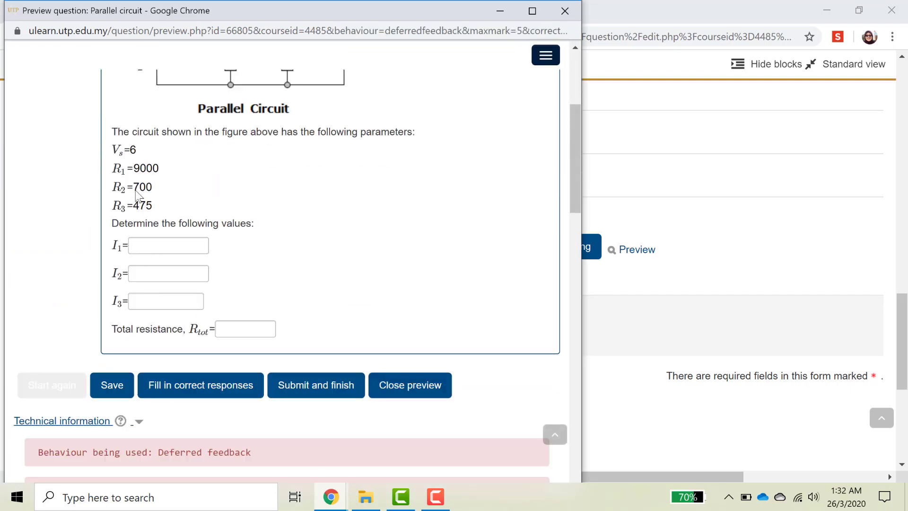
scroll(132, 269, "down", 8)
scroll(101, 272, "down", 5)
scroll(111, 266, "up", 6)
scroll(111, 262, "up", 3)
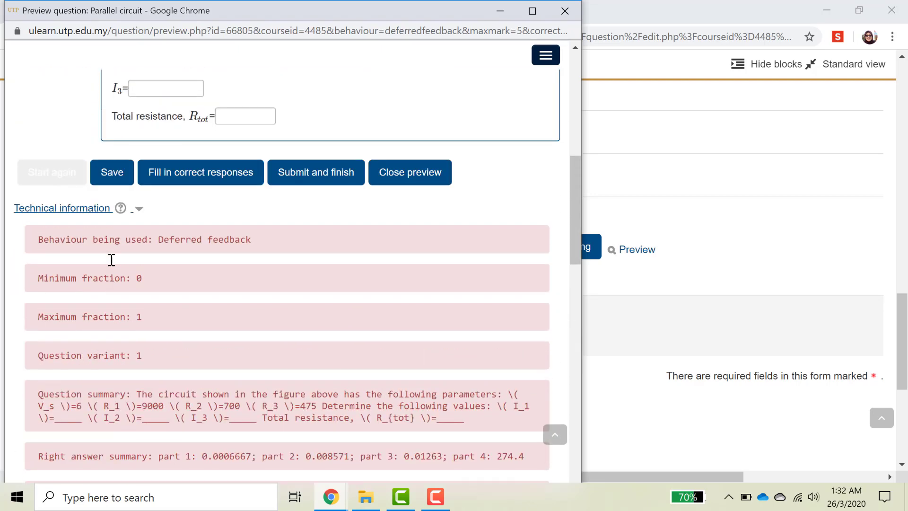
scroll(110, 260, "up", 3)
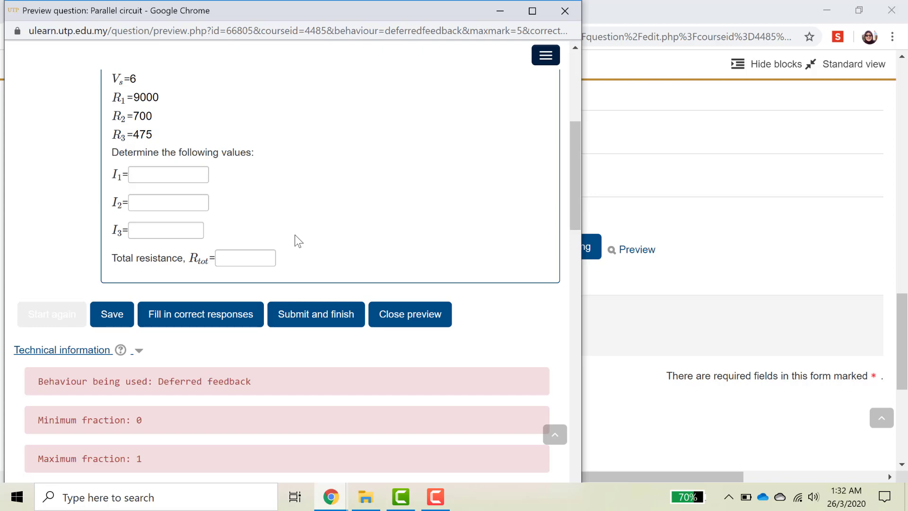
Check the right answer summary and fill in correct responses 0.0006667, 0.008571, 0.01263, 274.4.
scroll(291, 219, "down", 1)
scroll(291, 218, "up", 5)
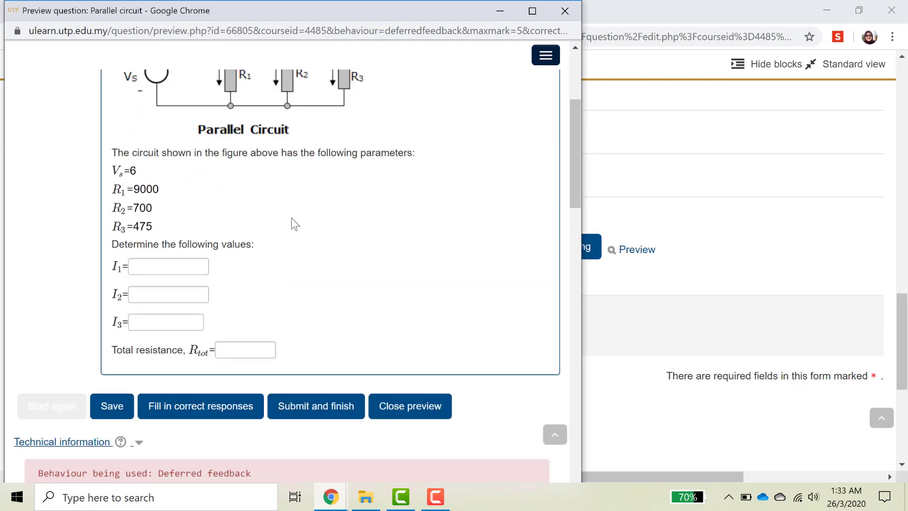
scroll(291, 218, "down", 2)
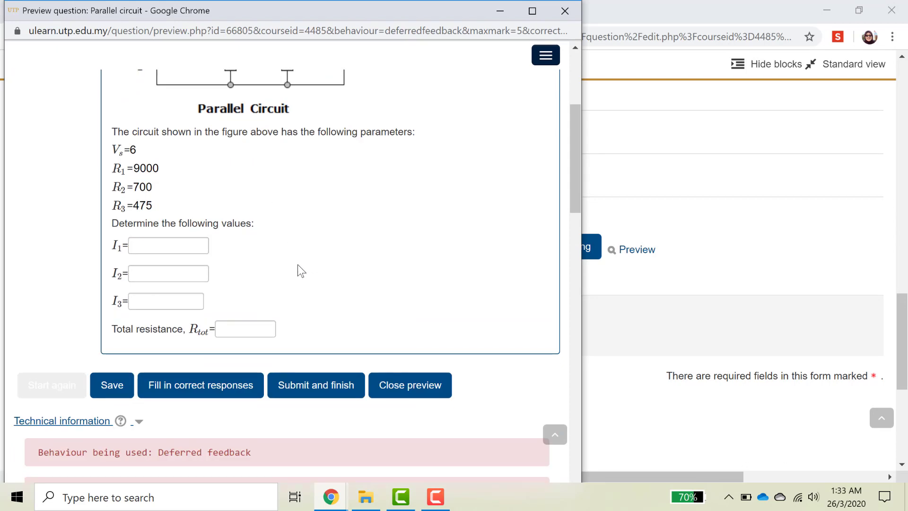
scroll(282, 297, "down", 4)
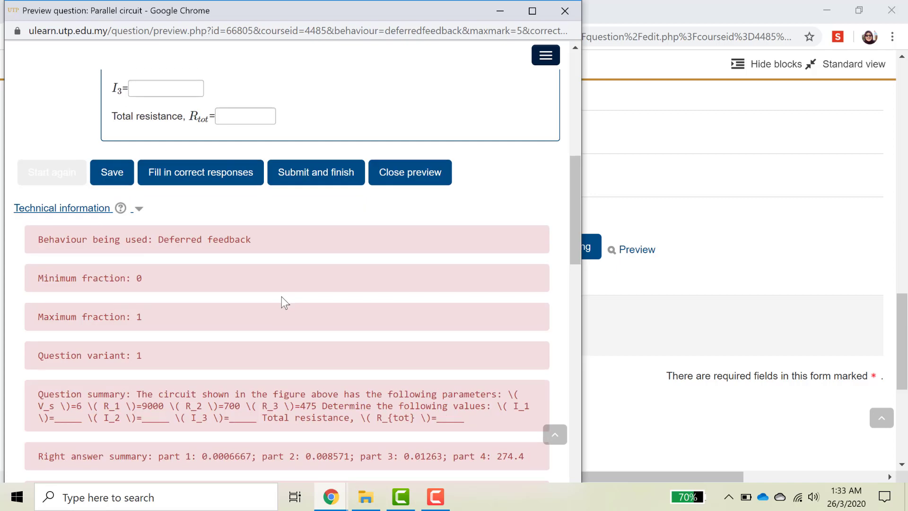
scroll(282, 297, "up", 3)
scroll(246, 286, "up", 1)
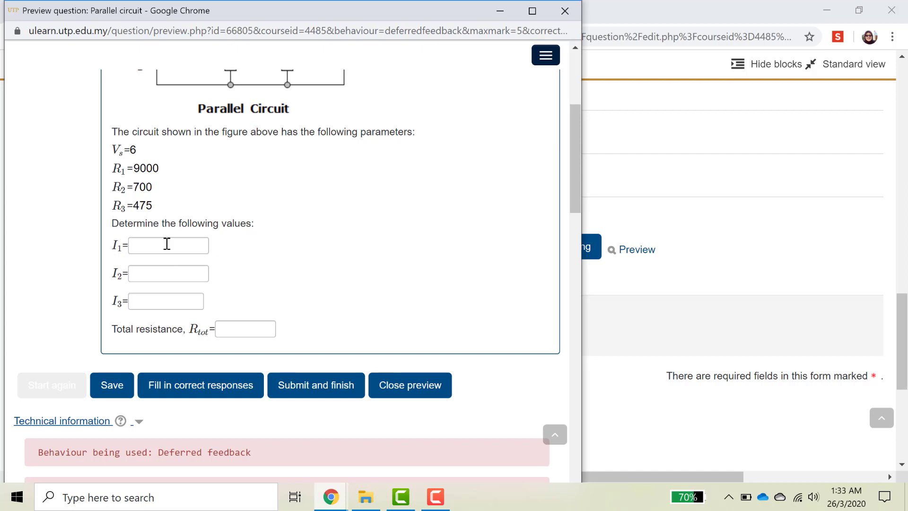
left_click(435, 497)
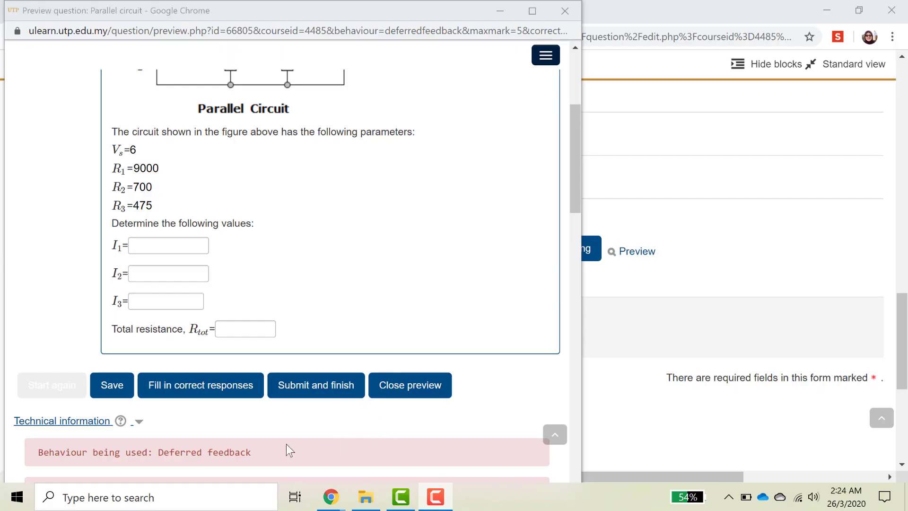
left_click(211, 379)
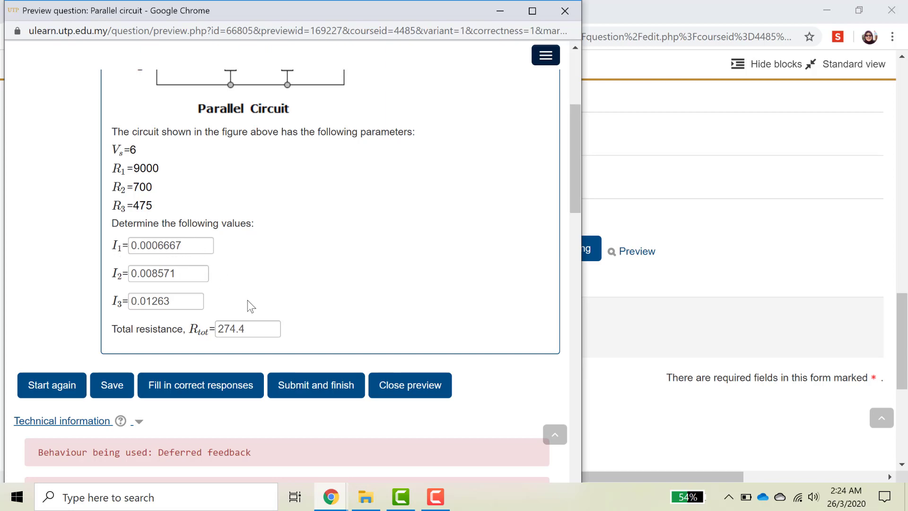
Compare the filled answers 0.0006667, 0.008571, 0.01263 and 274.4 against the right answer summary.
scroll(239, 275, "down", 3)
scroll(240, 274, "up", 2)
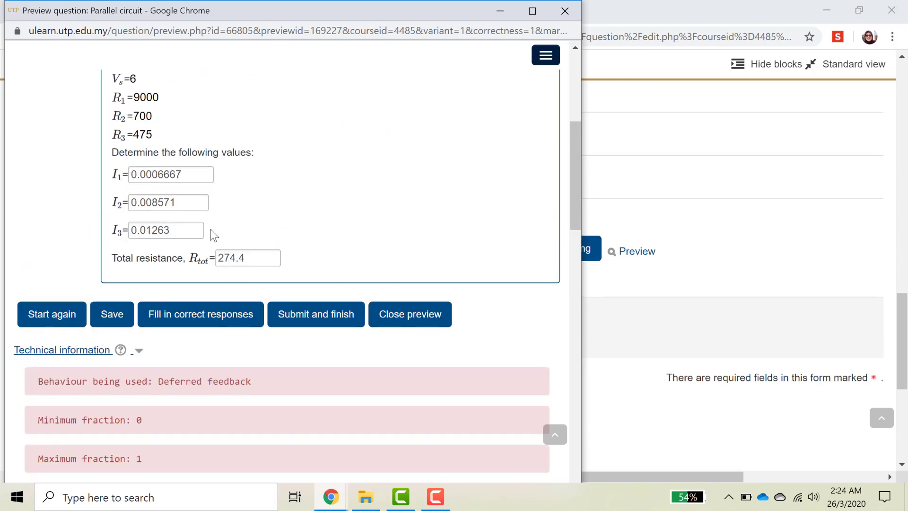
scroll(211, 231, "down", 2)
scroll(211, 232, "down", 3)
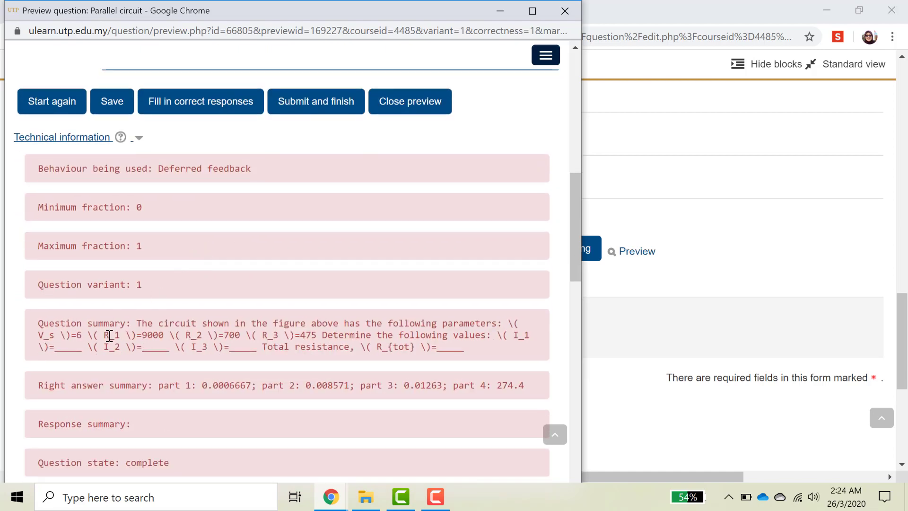
scroll(57, 335, "down", 2)
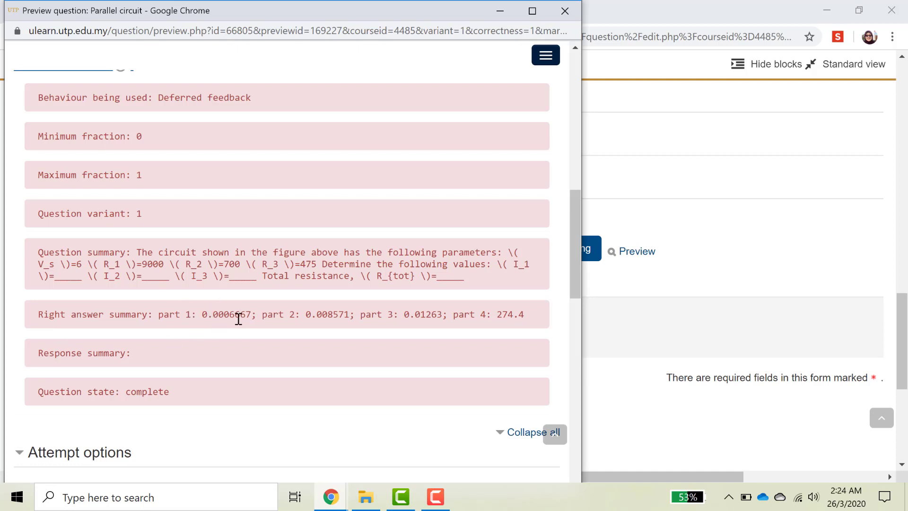
scroll(263, 318, "up", 6)
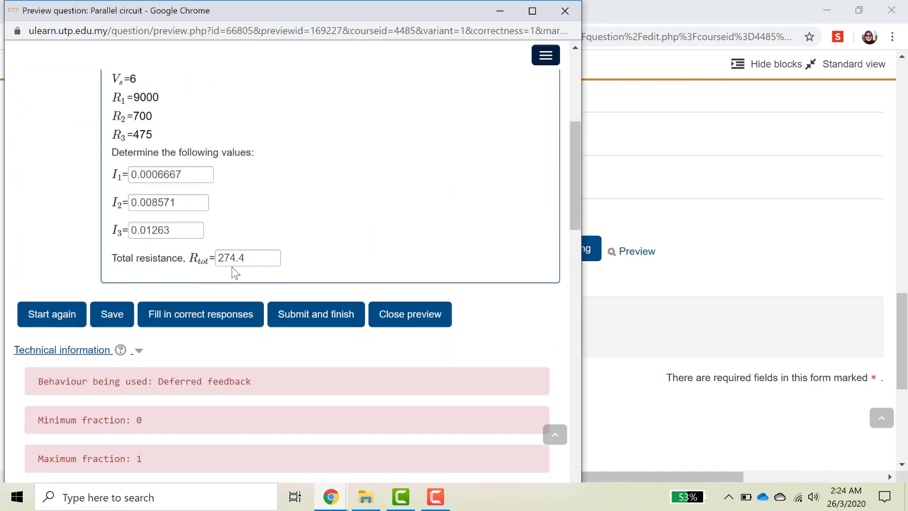
Change the I1 answer to 1, submit and finish, and confirm I1 is graded incorrect.
left_click_drag(195, 174, 121, 175)
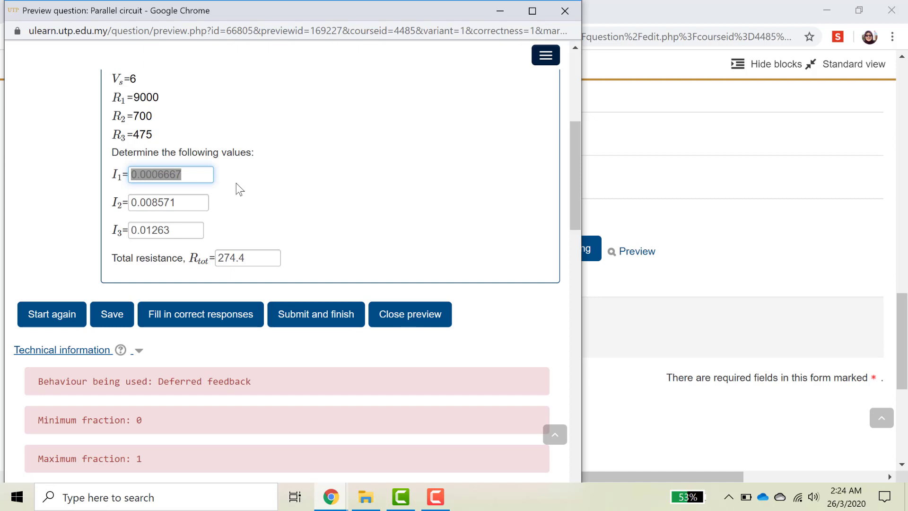
type("1")
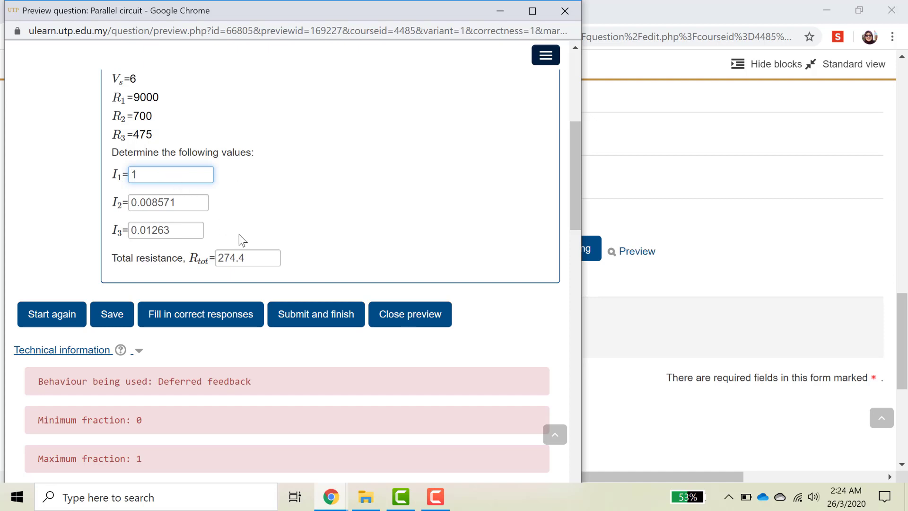
left_click(325, 320)
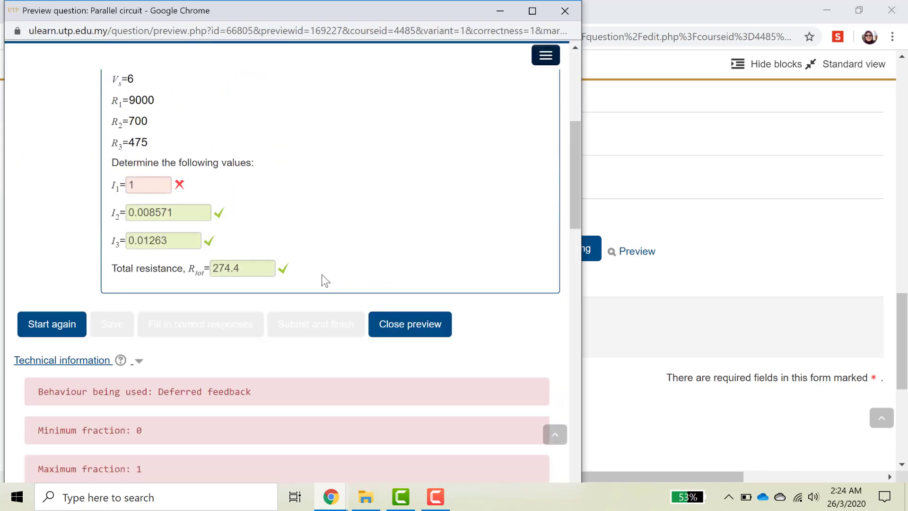
scroll(322, 274, "up", 1)
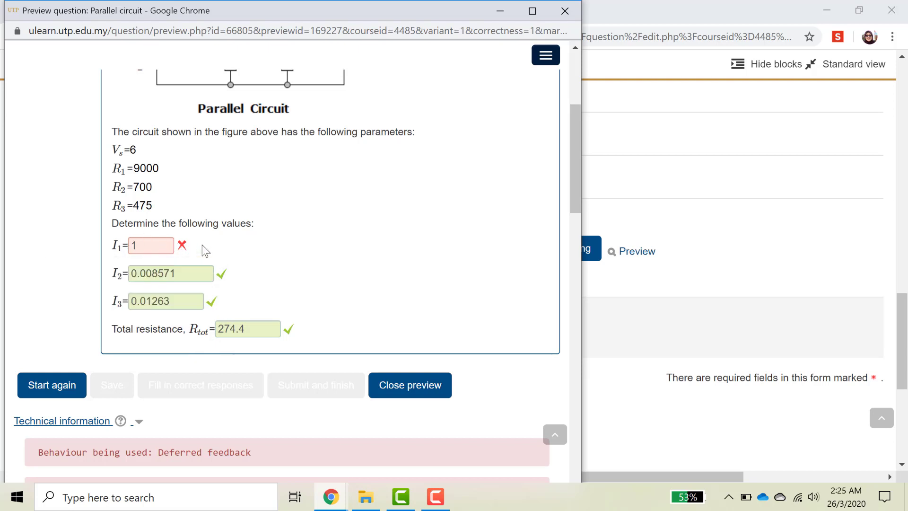
mouse_move(129, 246)
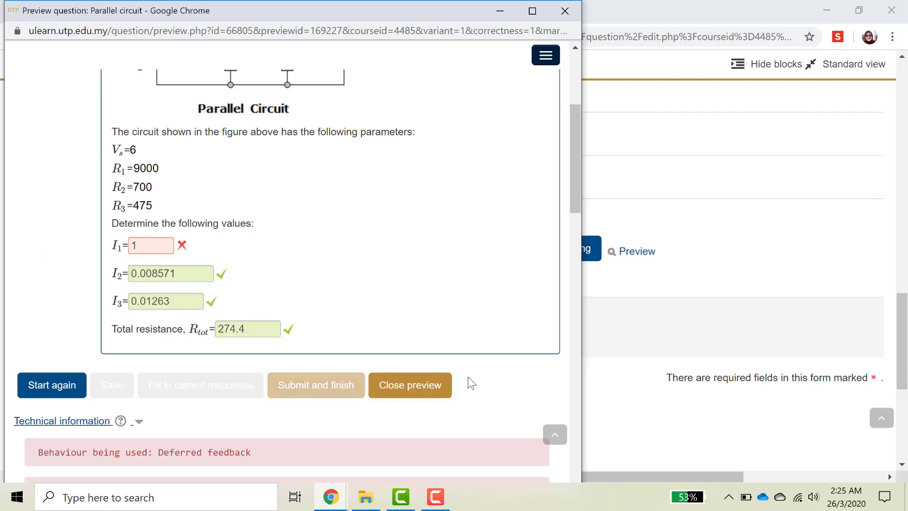
scroll(401, 308, "down", 1)
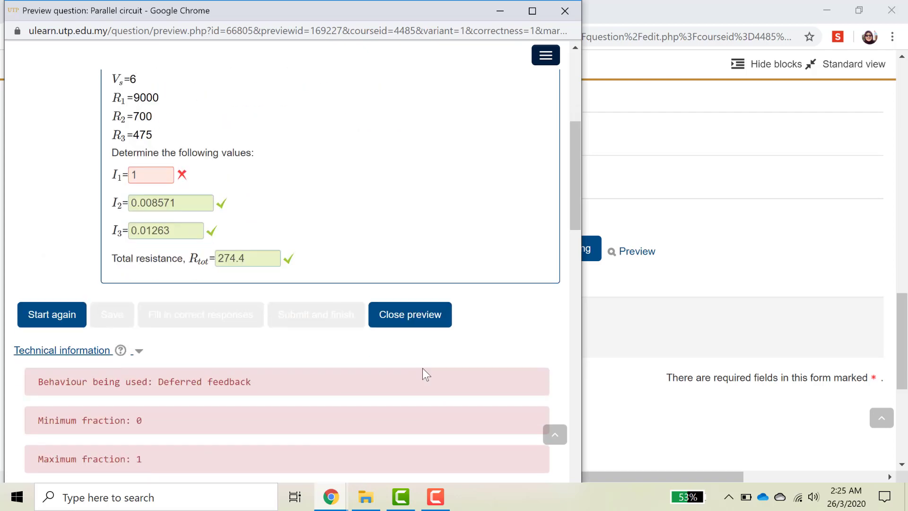
Close the preview and save the Parallel circuit question into the Circuits question bank.
left_click(432, 317)
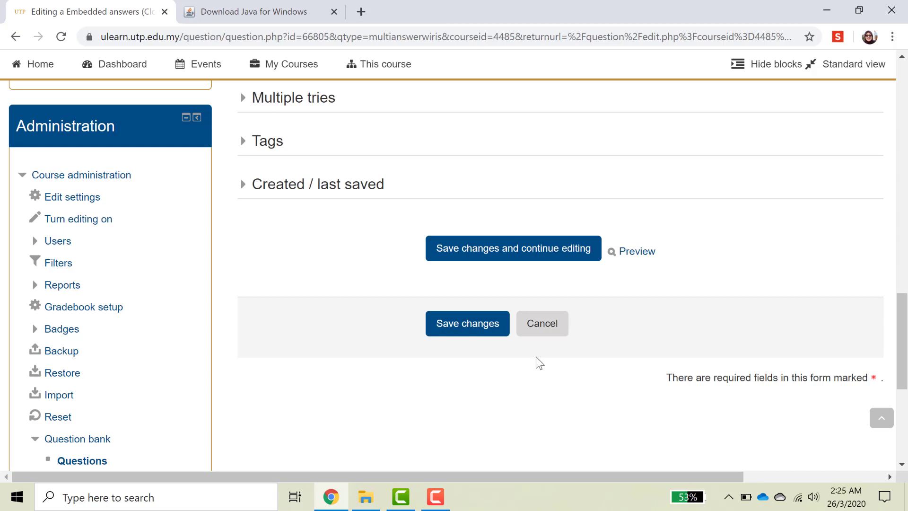
left_click(488, 328)
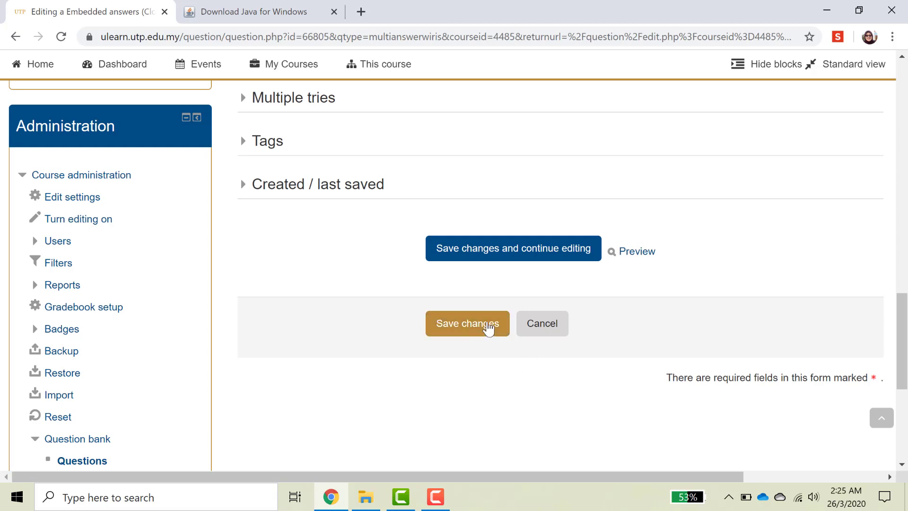
scroll(518, 359, "down", 5)
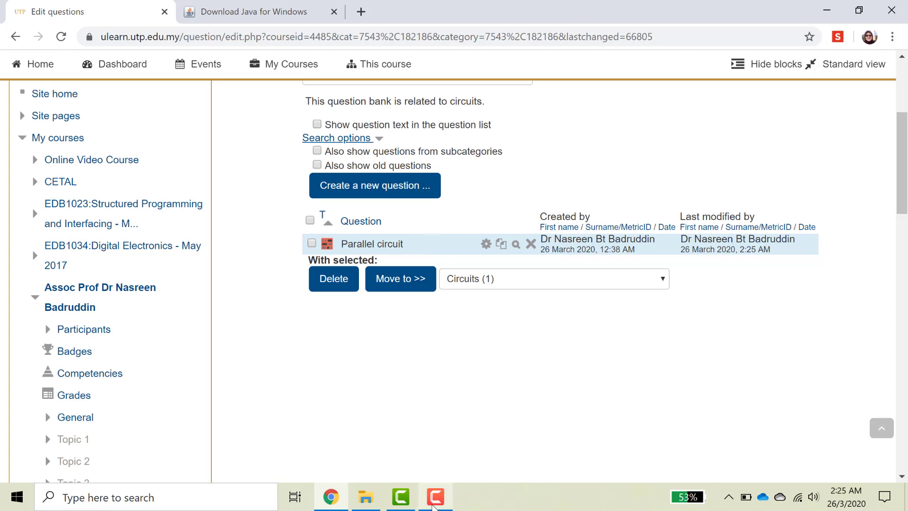
left_click(434, 505)
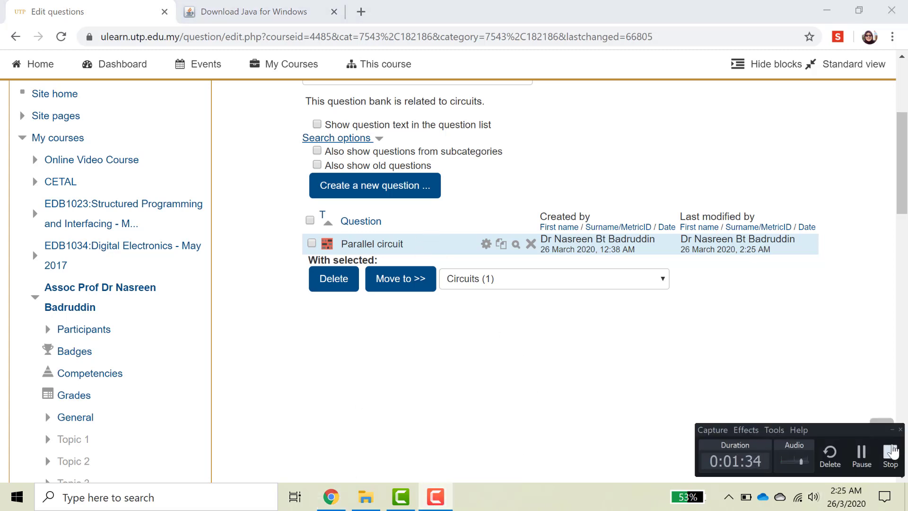